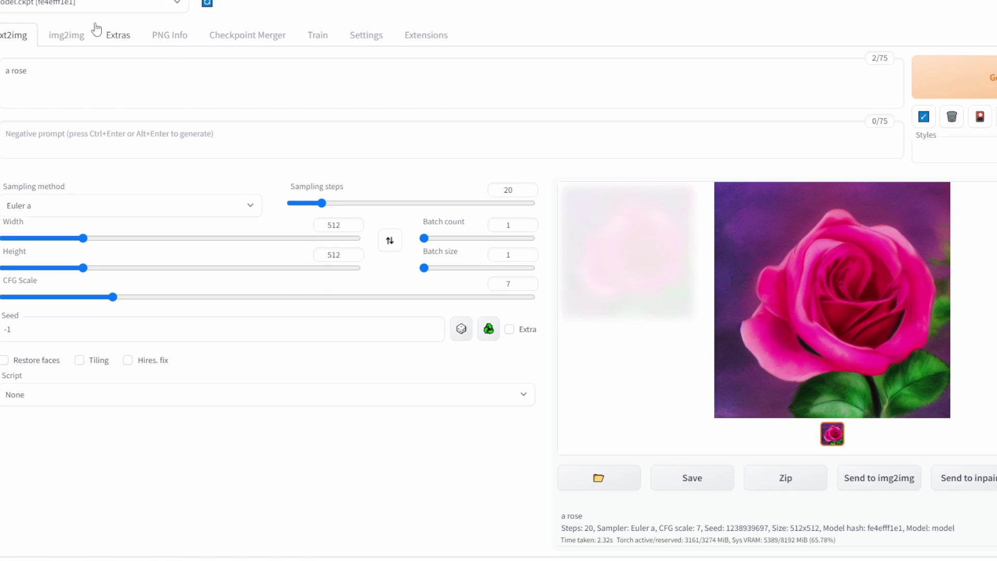
Generate an image from the prompt "cat riding a motorcycle" and view the result enlarged.
{"action": "left_click", "coordinate": [63, 78]}
{"action": "key", "text": "ctrl+a"}
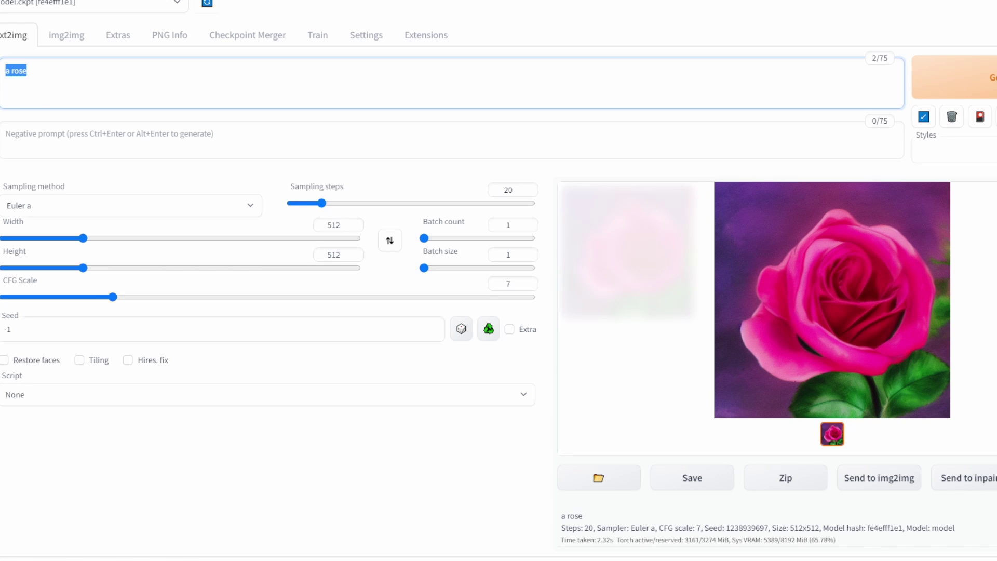
{"action": "type", "text": "cat riding a motory"}
{"action": "key", "text": "BackSpace"}
{"action": "type", "text": "cycle"}
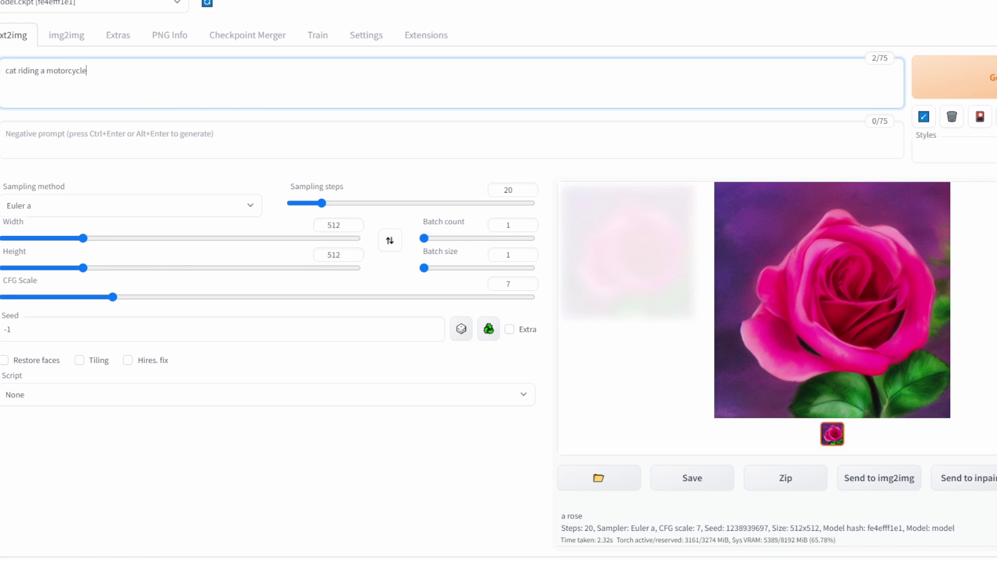
{"action": "left_click", "coordinate": [938, 66]}
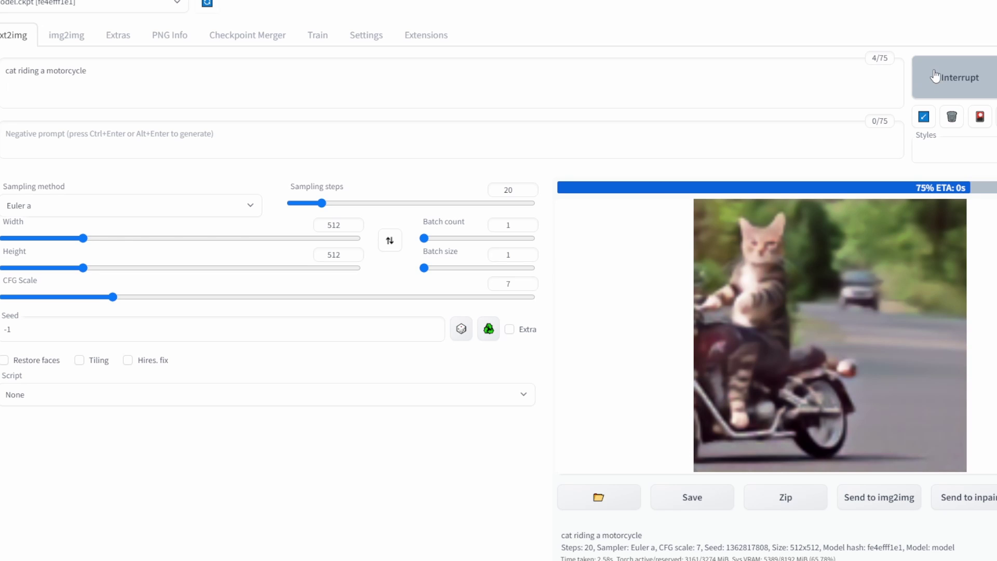
{"action": "left_click", "coordinate": [798, 255]}
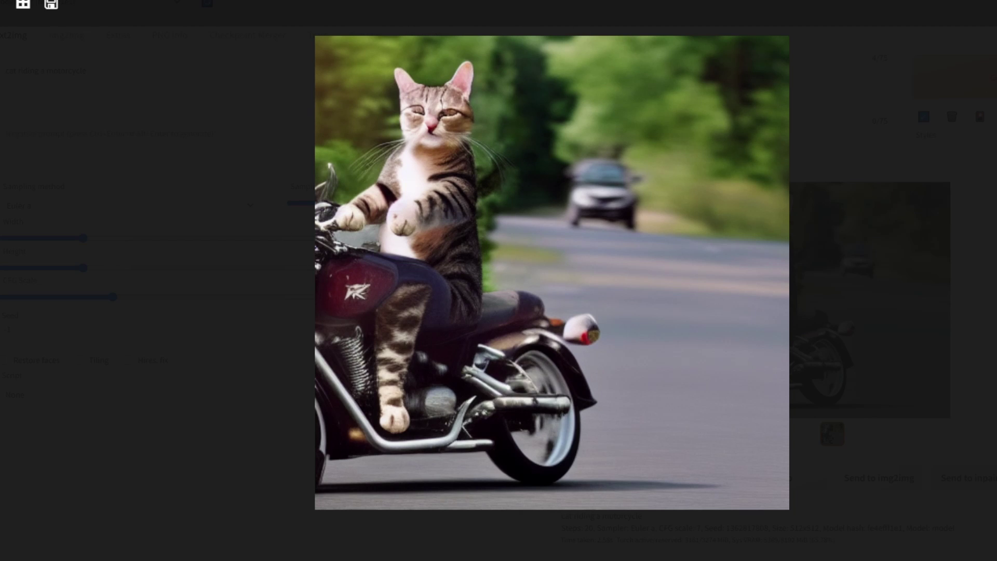
{"action": "left_click", "coordinate": [932, 9]}
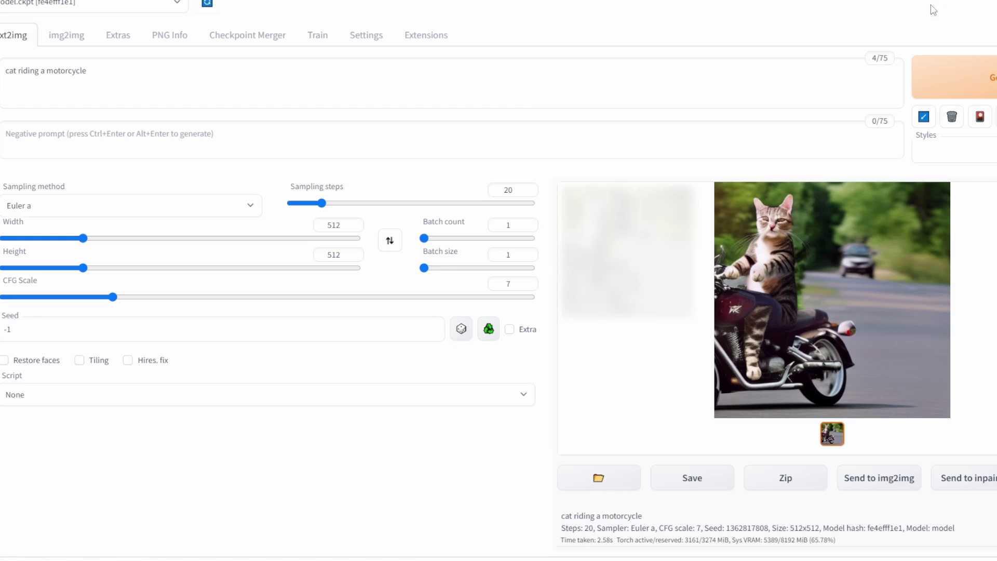
Generate two more images from the same motorcycle cat prompt, viewing each one enlarged.
{"action": "left_click", "coordinate": [929, 88]}
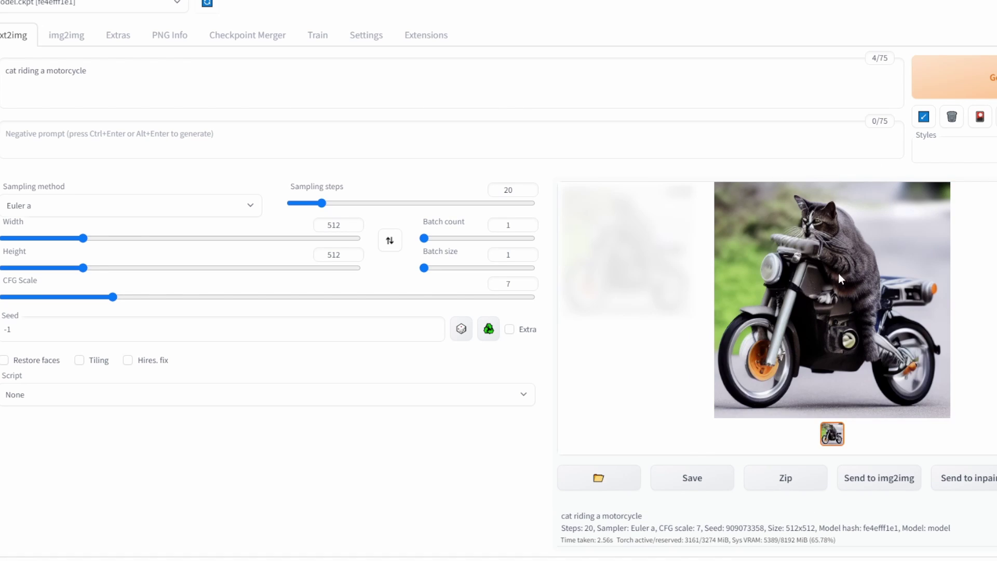
{"action": "left_click", "coordinate": [838, 273]}
{"action": "left_click", "coordinate": [838, 272]}
{"action": "left_click", "coordinate": [967, 78]}
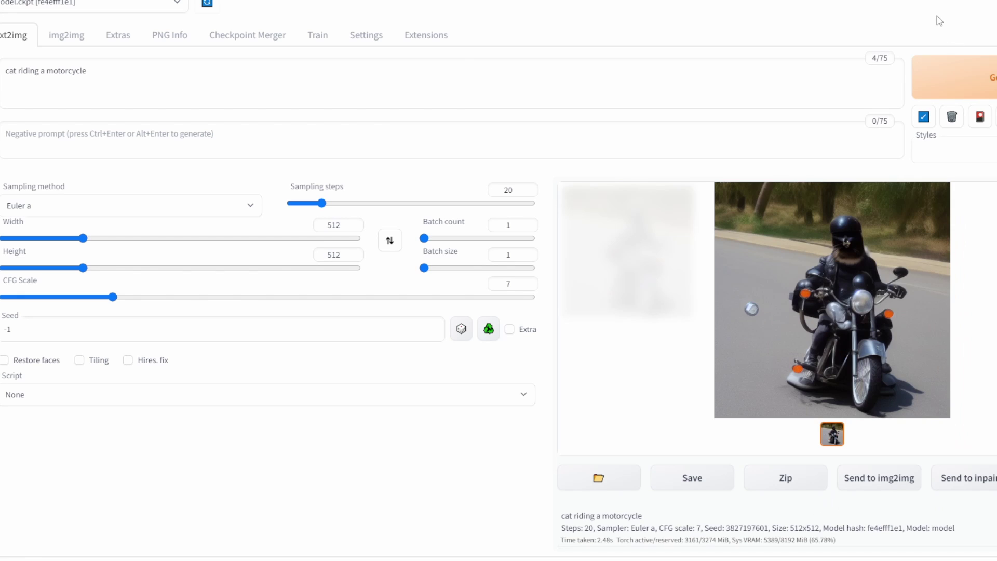
{"action": "left_click", "coordinate": [779, 303]}
{"action": "key", "text": "Escape"}
Append "by pablo picasso" to the prompt, generate the image and inspect it at full size.
{"action": "left_click", "coordinate": [126, 80]}
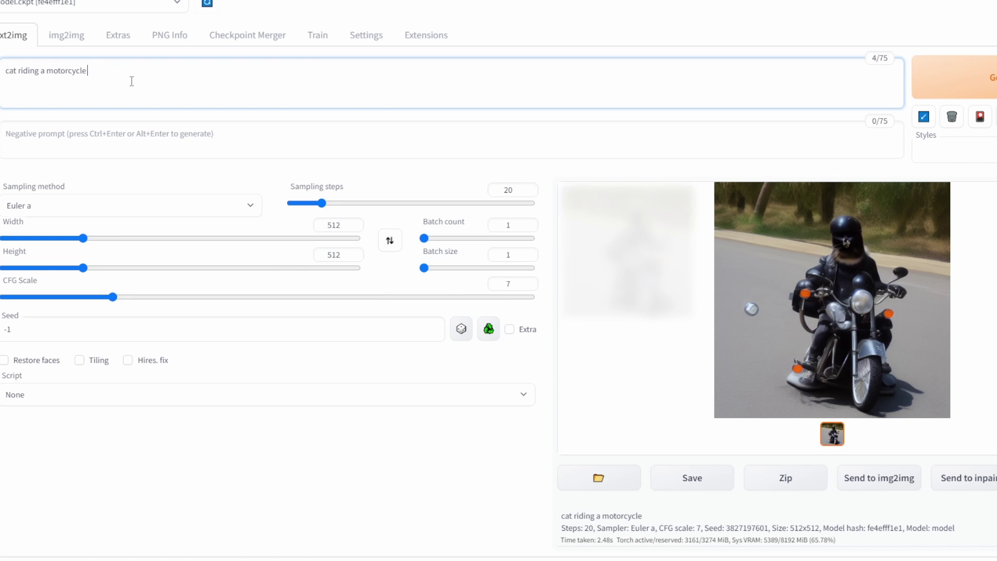
{"action": "type", "text": "by pablo picasso"}
{"action": "left_click", "coordinate": [928, 64]}
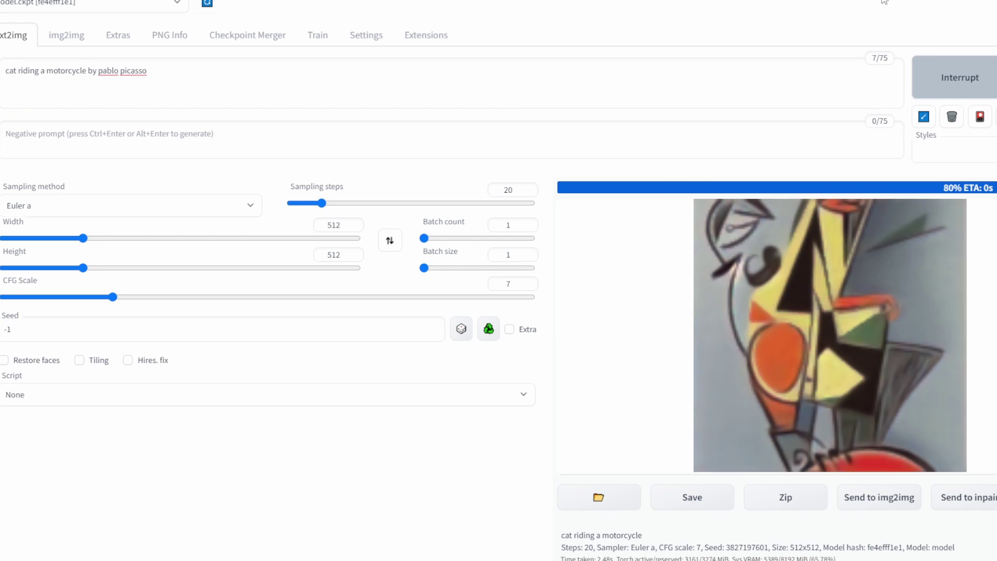
{"action": "left_click", "coordinate": [843, 234]}
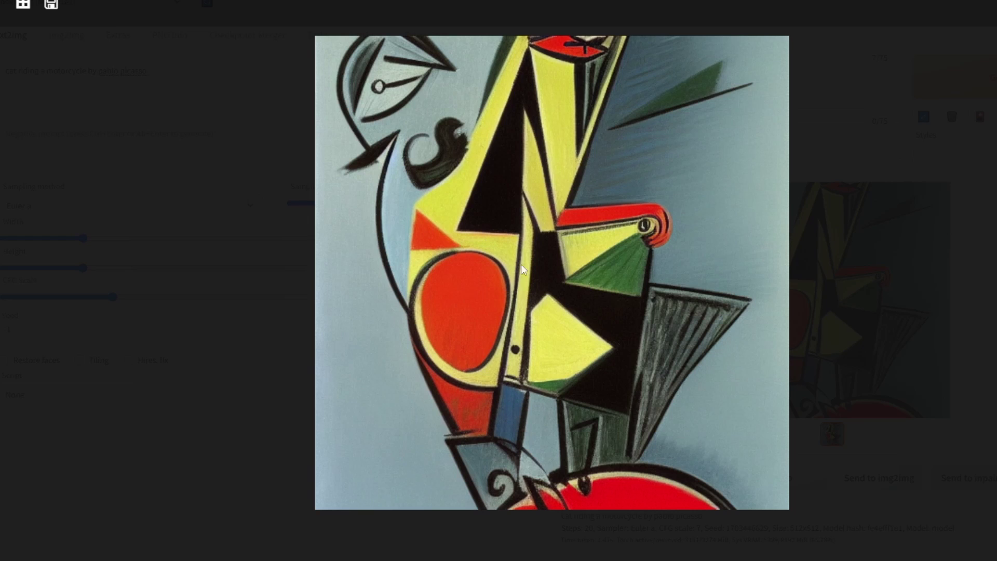
{"action": "left_click", "coordinate": [422, 118]}
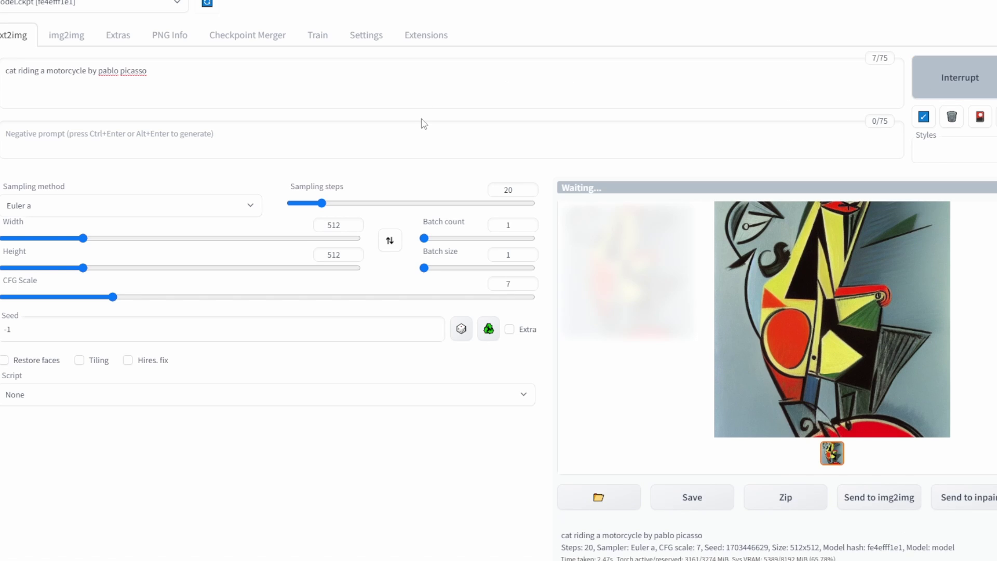
Change the prompt to "graffiti art of a cat riding a motorcycle", generate the image and view it enlarged.
{"action": "left_click_drag", "start_coordinate": [177, 70], "coordinate": [88, 73]}
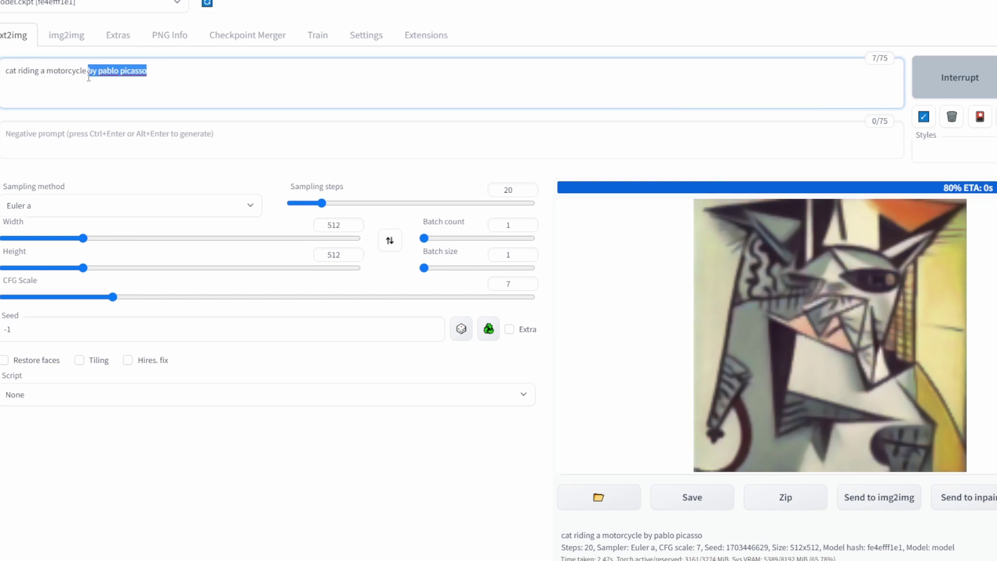
{"action": "key", "text": "BackSpace"}
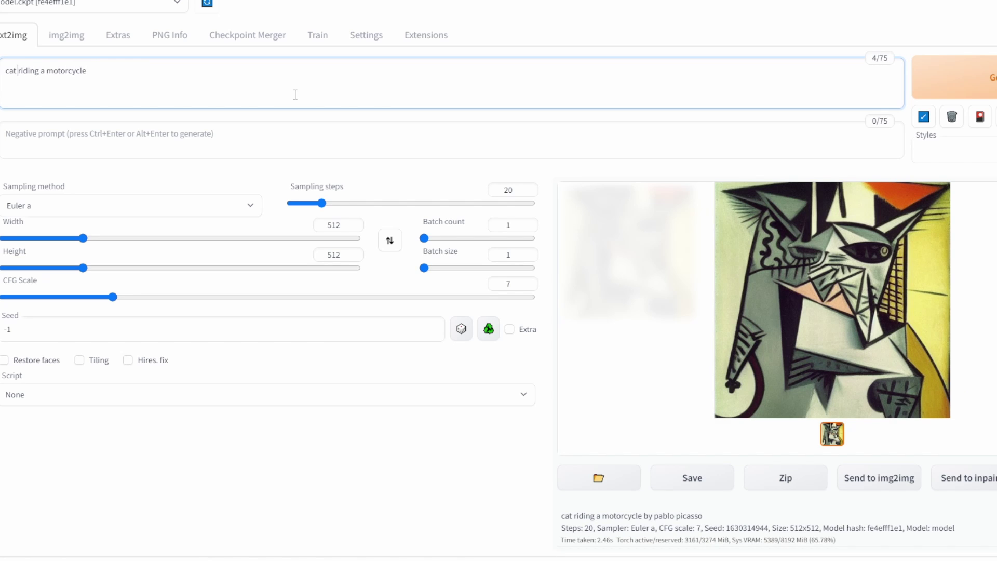
{"action": "type", "text": "graffiti"}
{"action": "type", "text": " art of"}
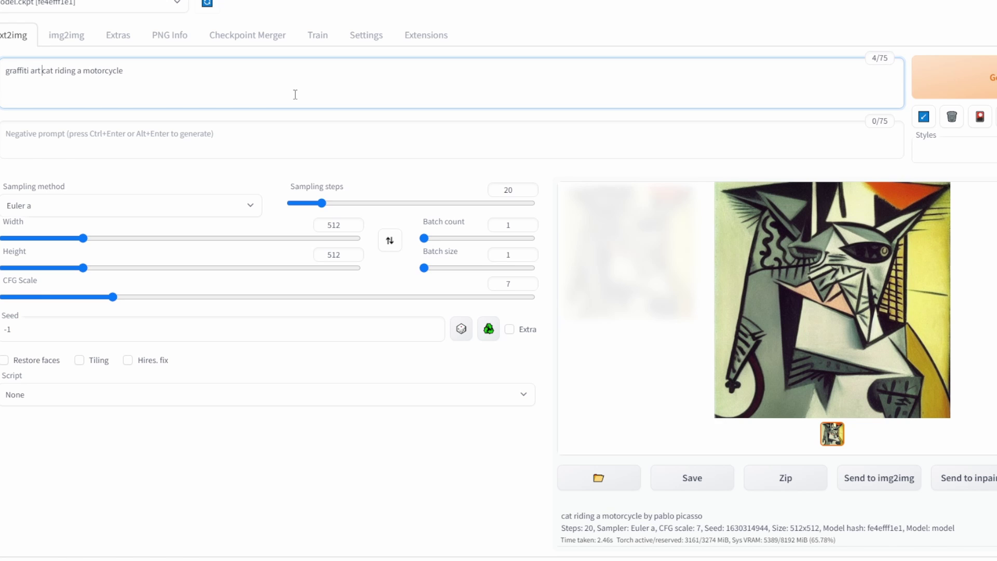
{"action": "type", "text": " a"}
{"action": "left_click", "coordinate": [925, 78]}
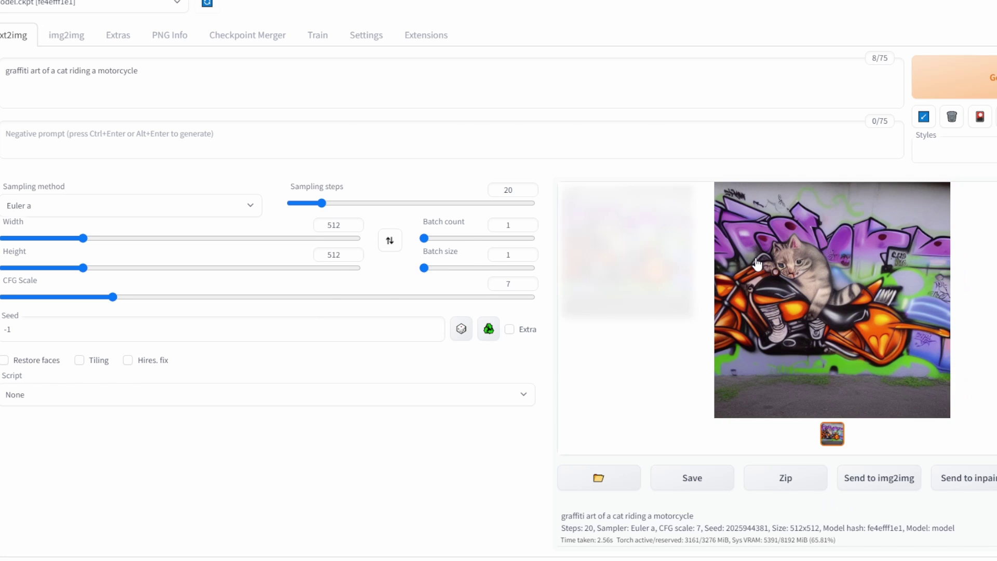
{"action": "left_click", "coordinate": [757, 265]}
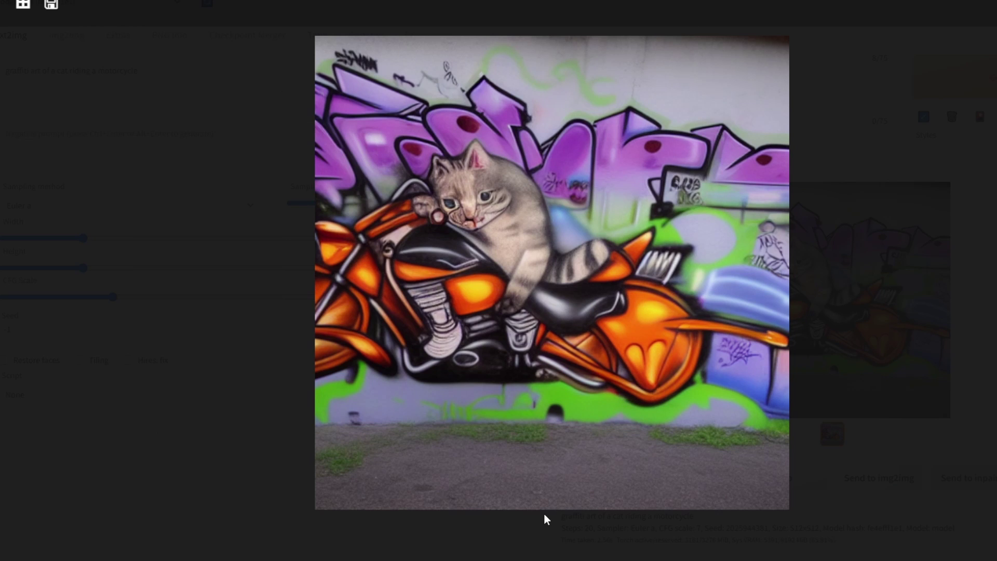
{"action": "key", "text": "Escape"}
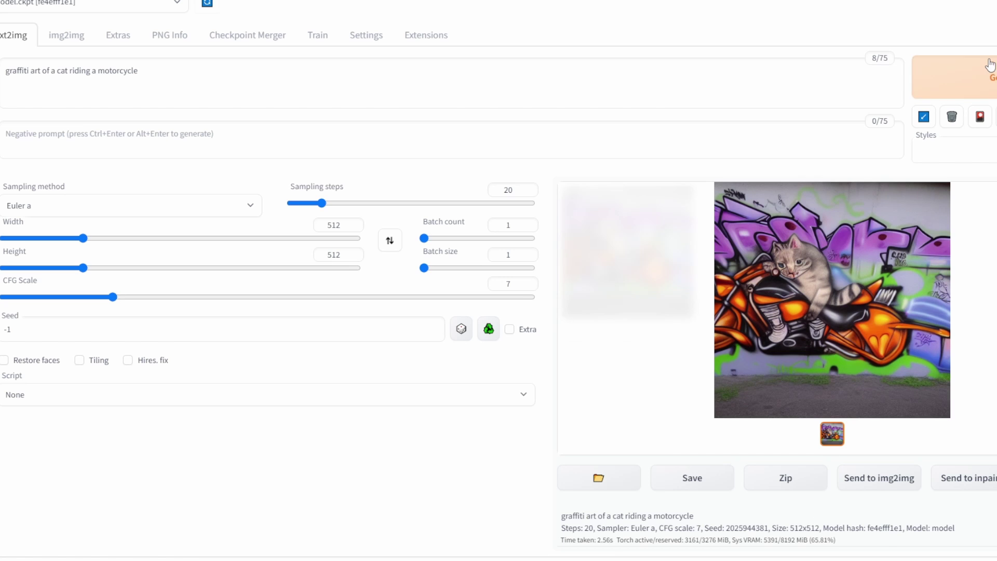
Generate another variation of the graffiti cat prompt and inspect it enlarged.
{"action": "left_click", "coordinate": [990, 62]}
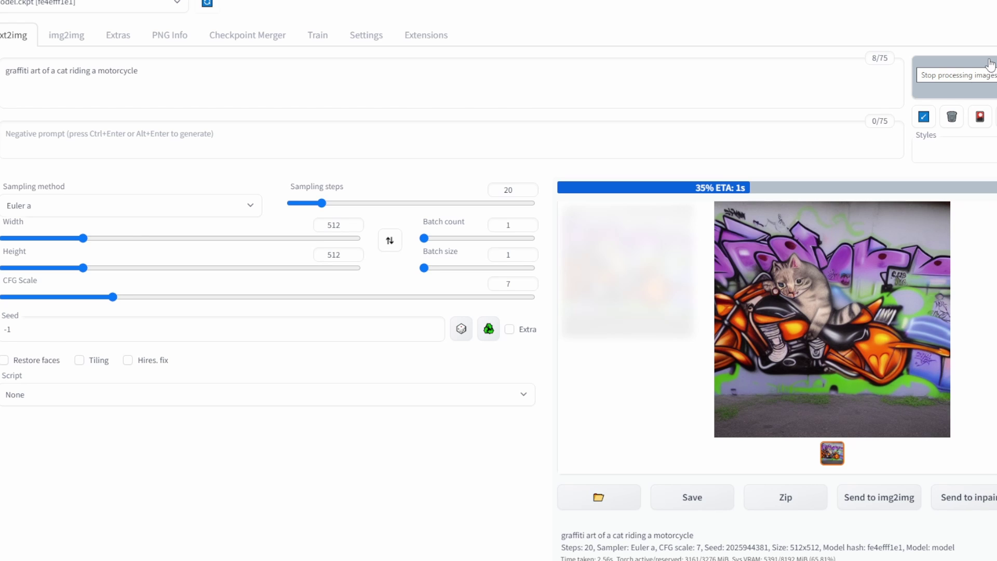
{"action": "left_click", "coordinate": [826, 248]}
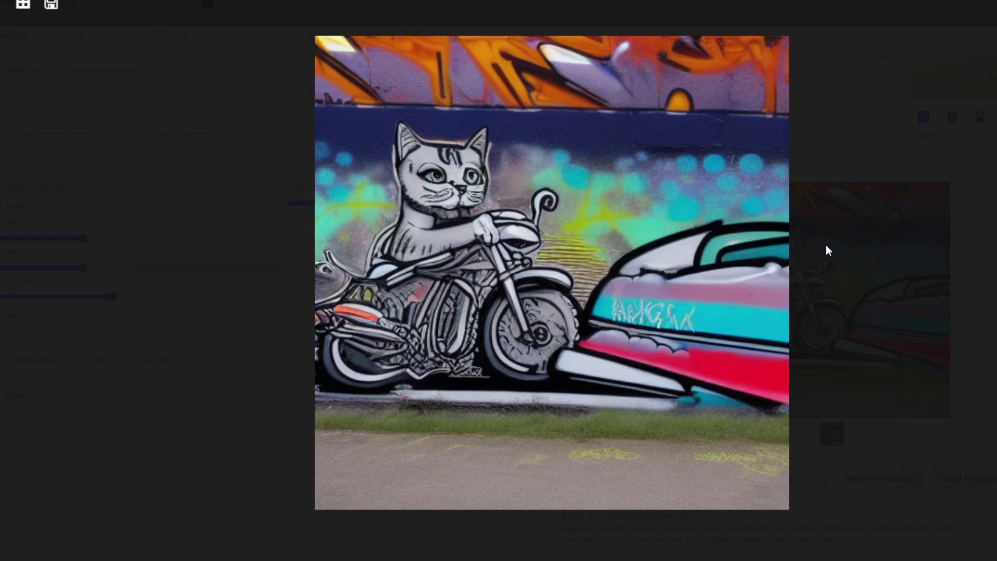
{"action": "left_click", "coordinate": [398, 104]}
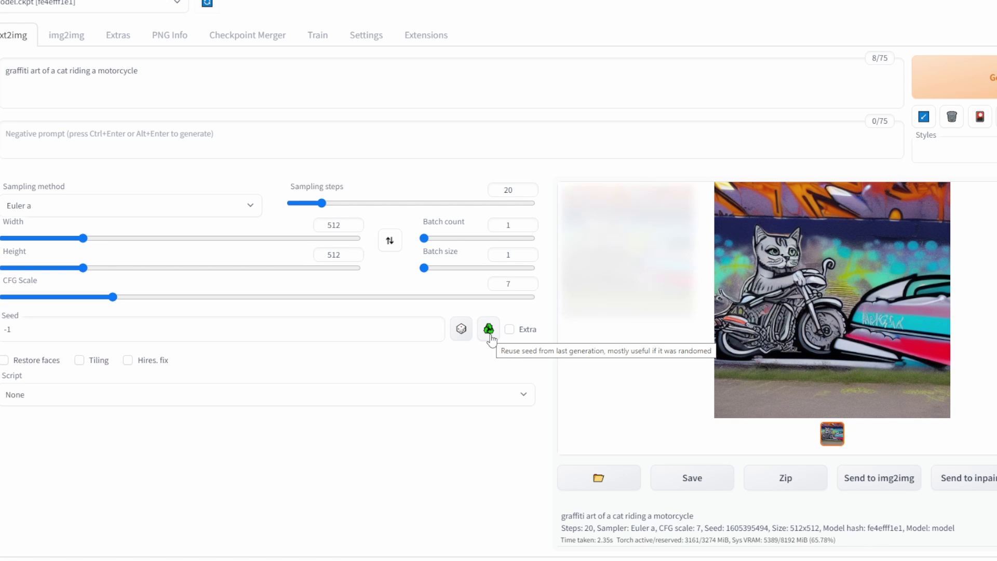
Generate a new graffiti cat image, regenerate it with its own seed reused, and return the seed to random.
{"action": "left_click", "coordinate": [918, 83]}
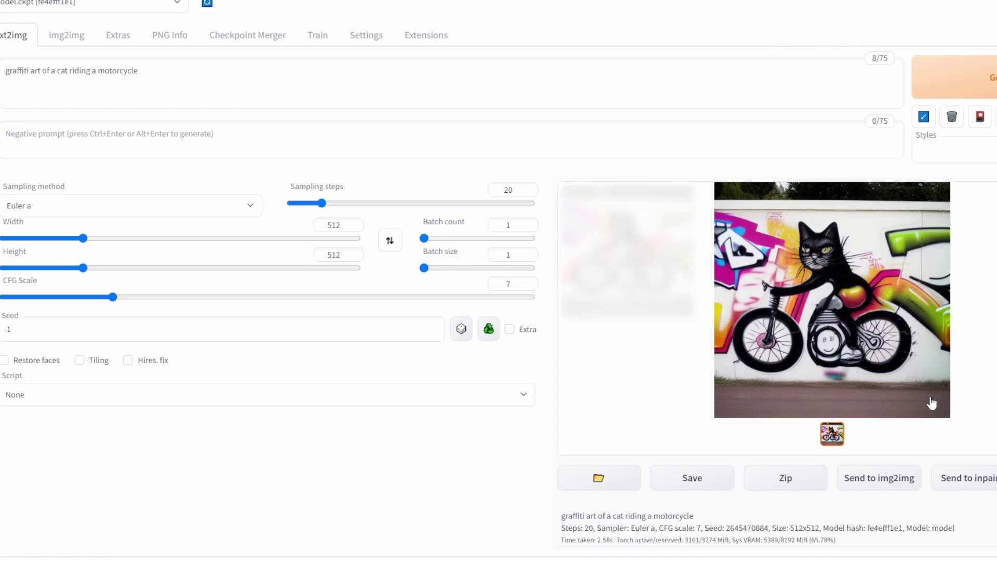
{"action": "left_click", "coordinate": [487, 332]}
{"action": "left_click", "coordinate": [922, 74]}
{"action": "left_click", "coordinate": [468, 343]}
Replace the prompt with "a ford mustang" and generate an image.
{"action": "left_click", "coordinate": [182, 76]}
{"action": "key", "text": "ctrl+a"}
{"action": "type", "text": "a"}
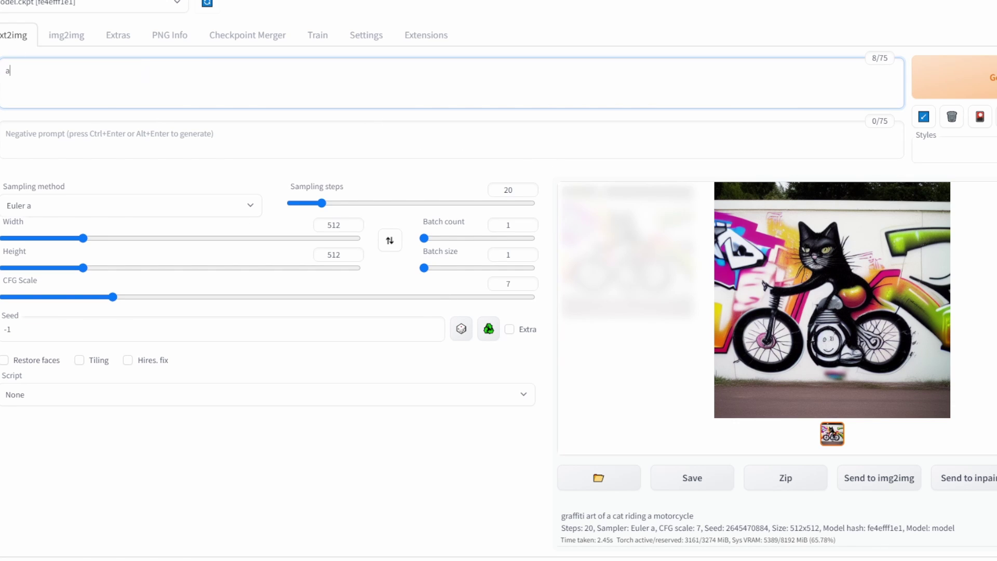
{"action": "type", "text": " ford mustang"}
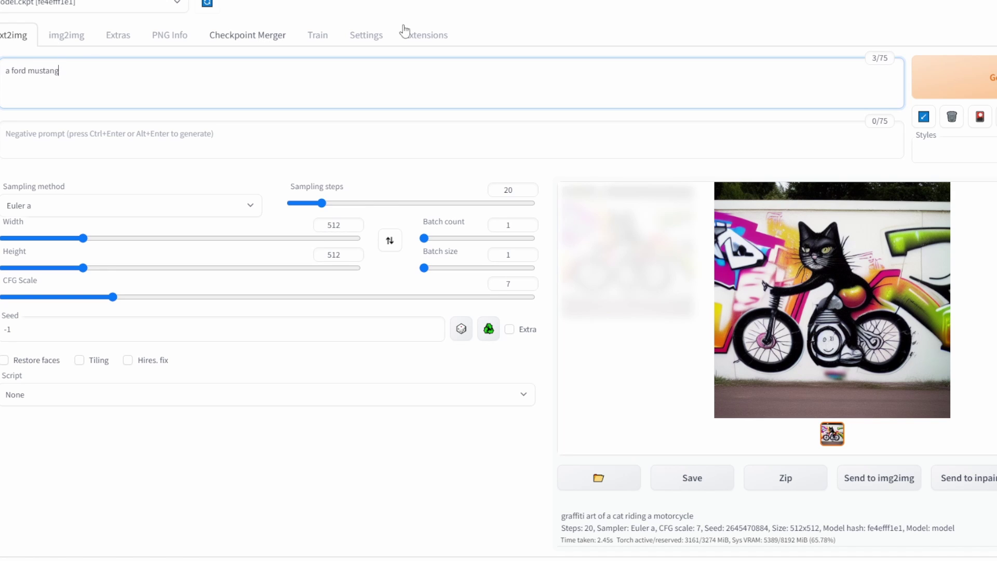
{"action": "left_click", "coordinate": [914, 78]}
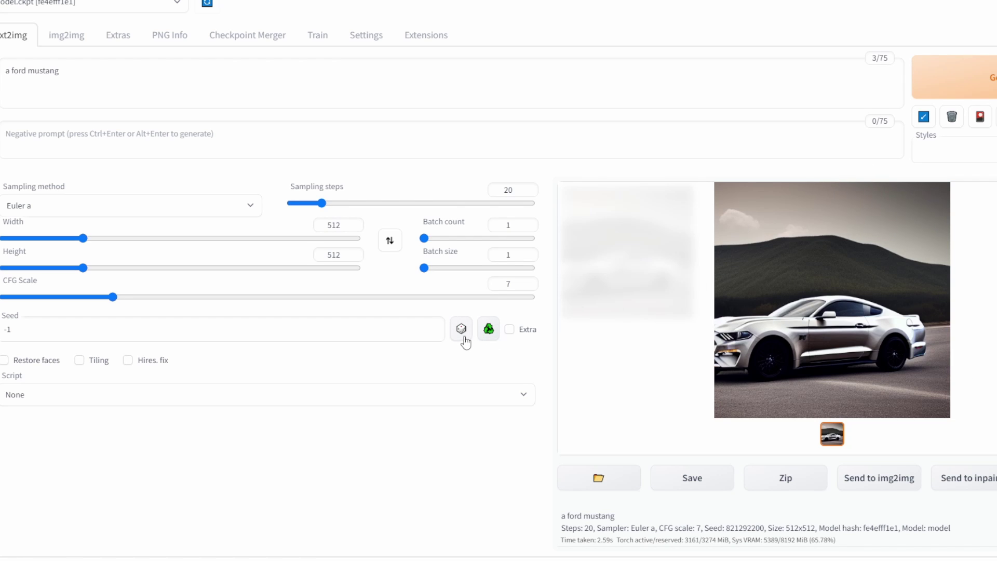
Reuse the seed of the last Mustang image and regenerate it with the negative prompt "white".
{"action": "left_click", "coordinate": [491, 333]}
{"action": "left_click", "coordinate": [213, 144]}
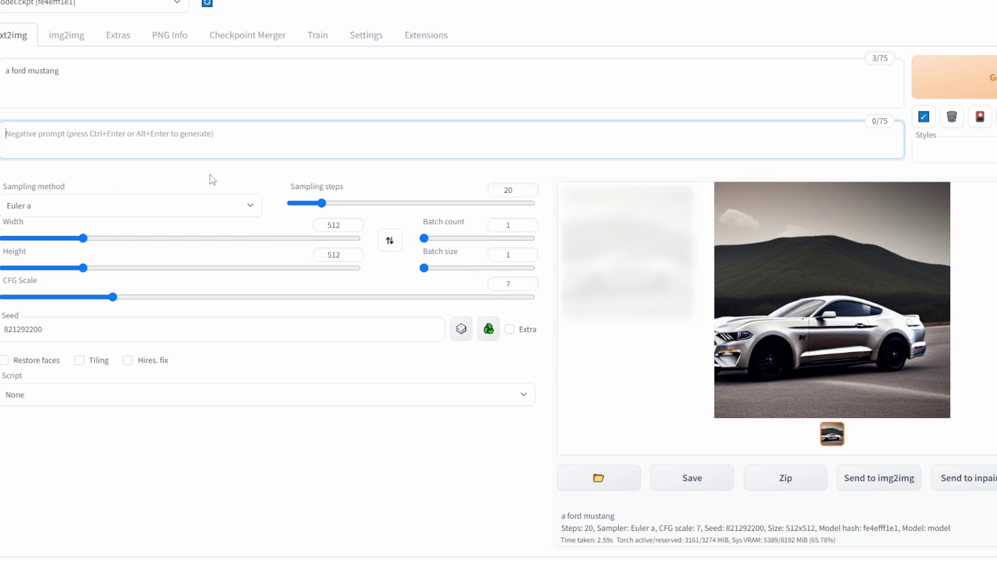
{"action": "type", "text": "white"}
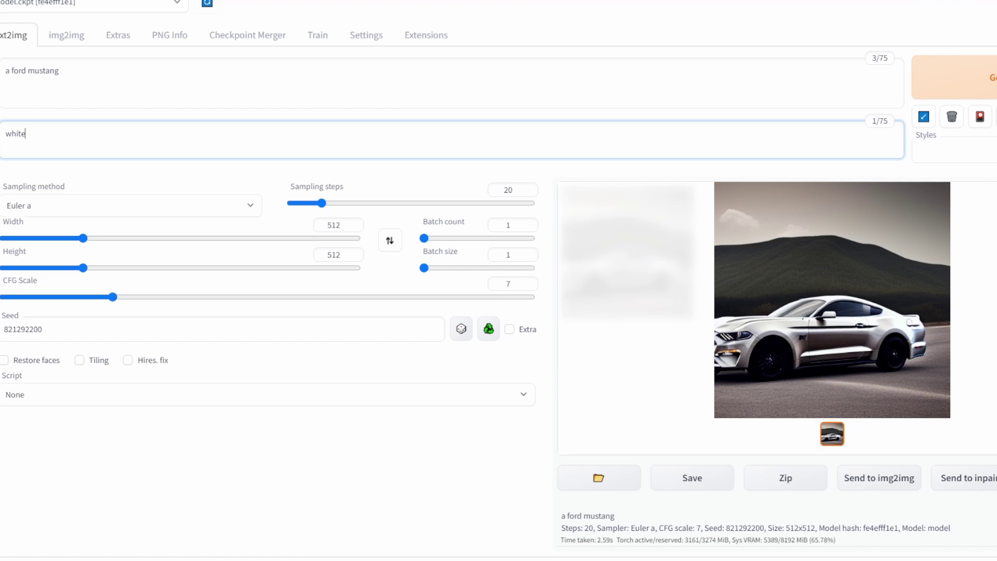
{"action": "left_click", "coordinate": [989, 78]}
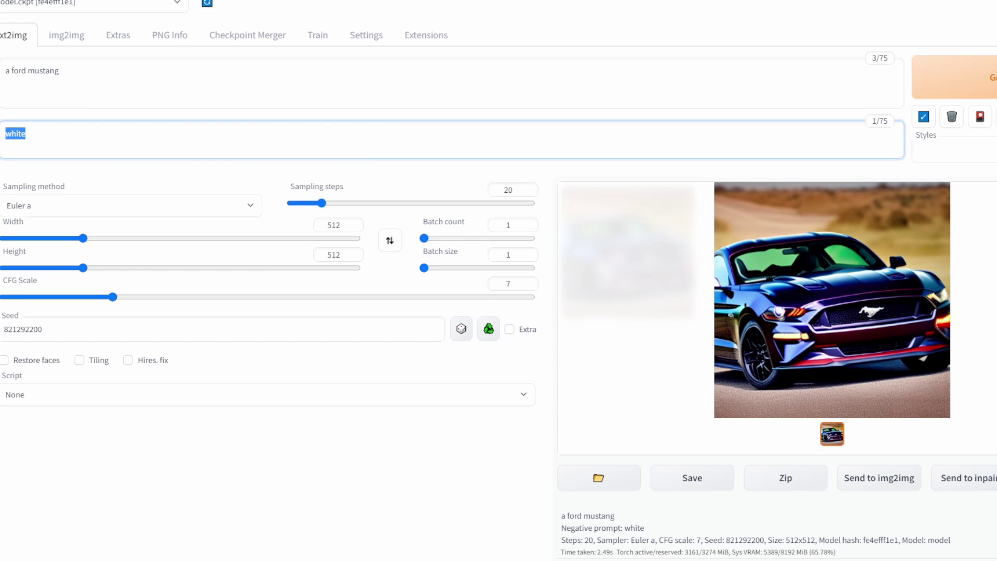
Clear the negative prompt and reset the seed to random (-1).
{"action": "key", "text": "BackSpace"}
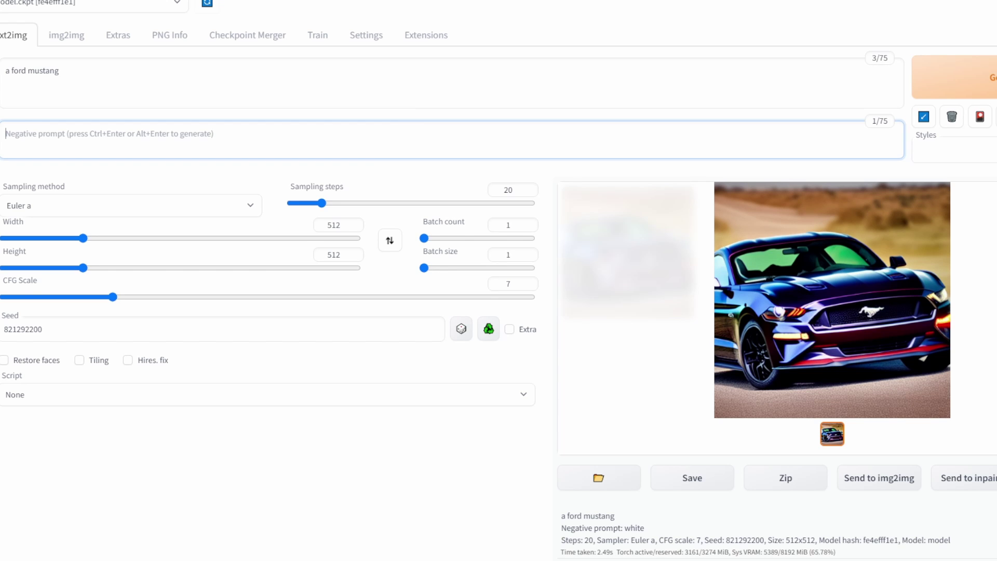
{"action": "left_click", "coordinate": [461, 329]}
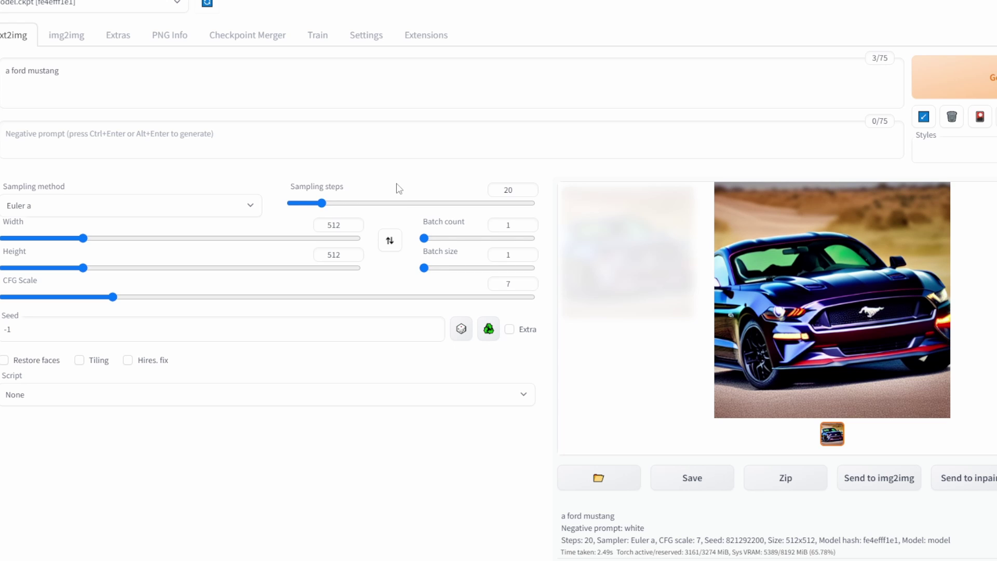
Replace the prompt with "a city landscape by thomas cole".
{"action": "left_click", "coordinate": [163, 80]}
{"action": "key", "text": "ctrl+a"}
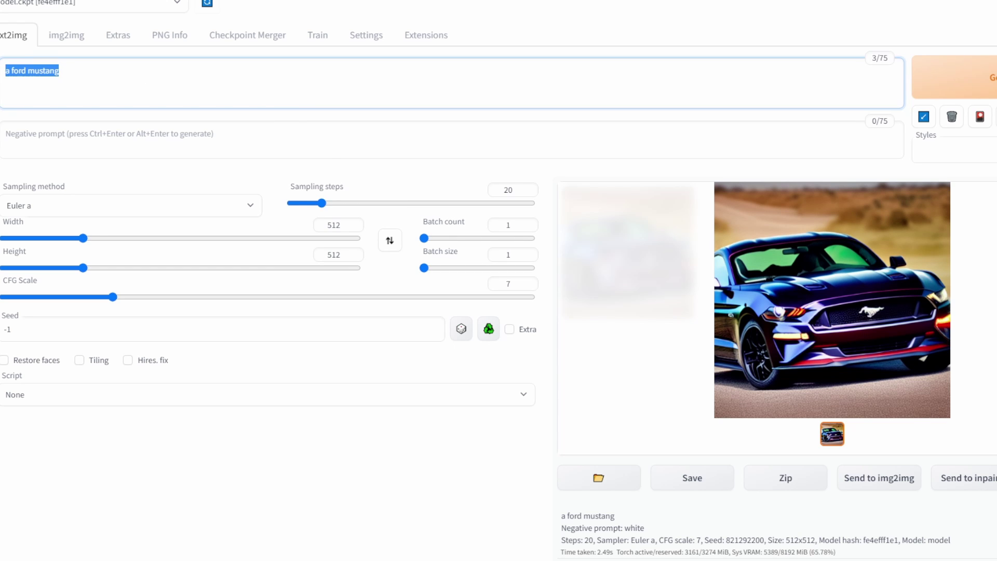
{"action": "type", "text": "a c"}
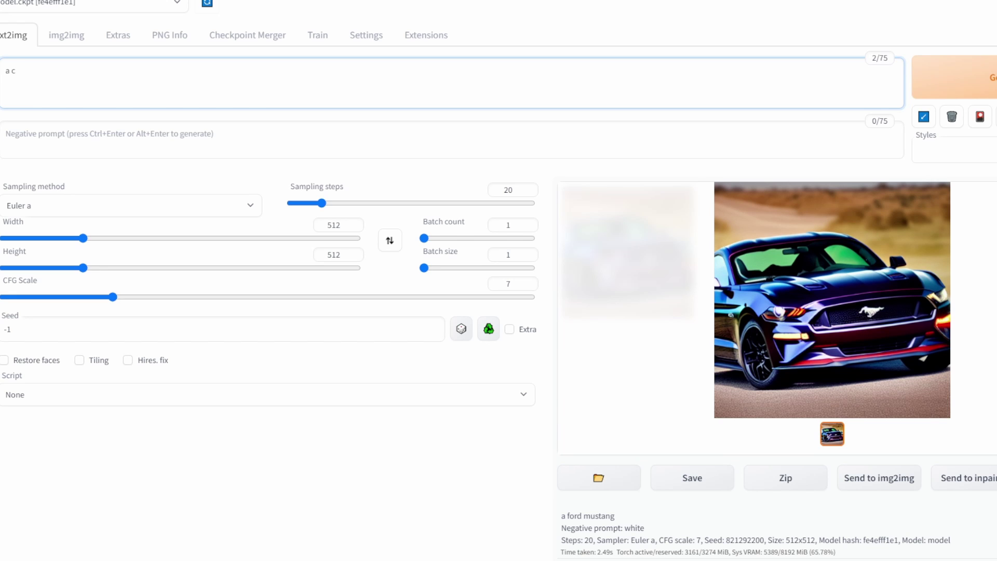
{"action": "type", "text": "ity landscape by thomas coel"}
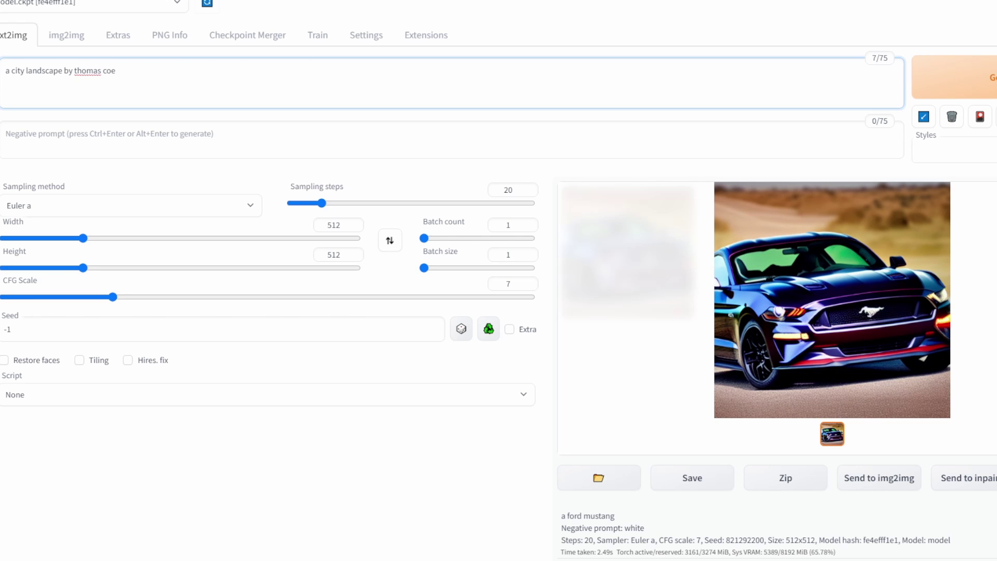
{"action": "key", "text": "BackSpace"}
{"action": "type", "text": "le"}
Set the sampling steps to 8, generate the city landscape and view it enlarged.
{"action": "left_click_drag", "start_coordinate": [322, 203], "coordinate": [304, 206]}
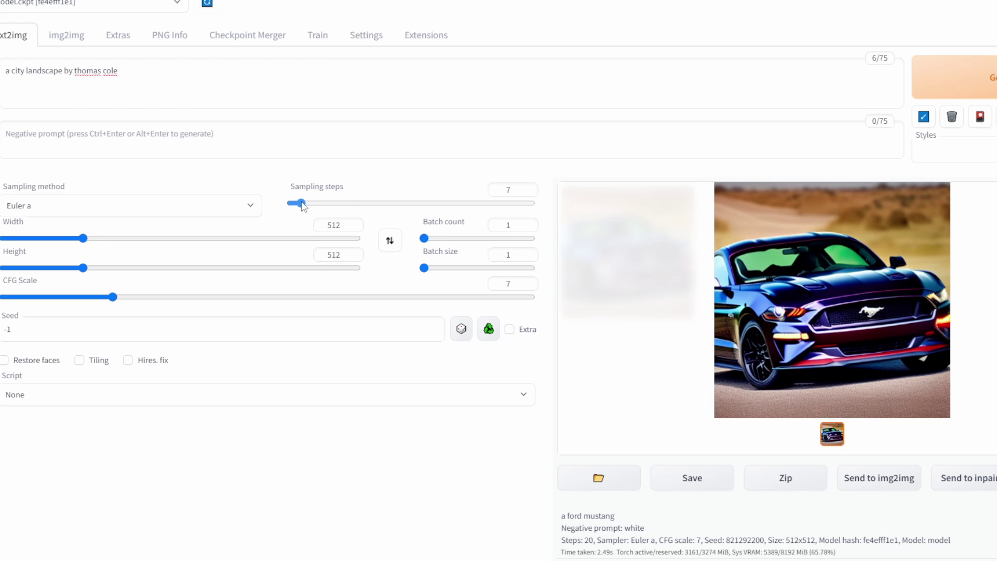
{"action": "left_click", "coordinate": [957, 84]}
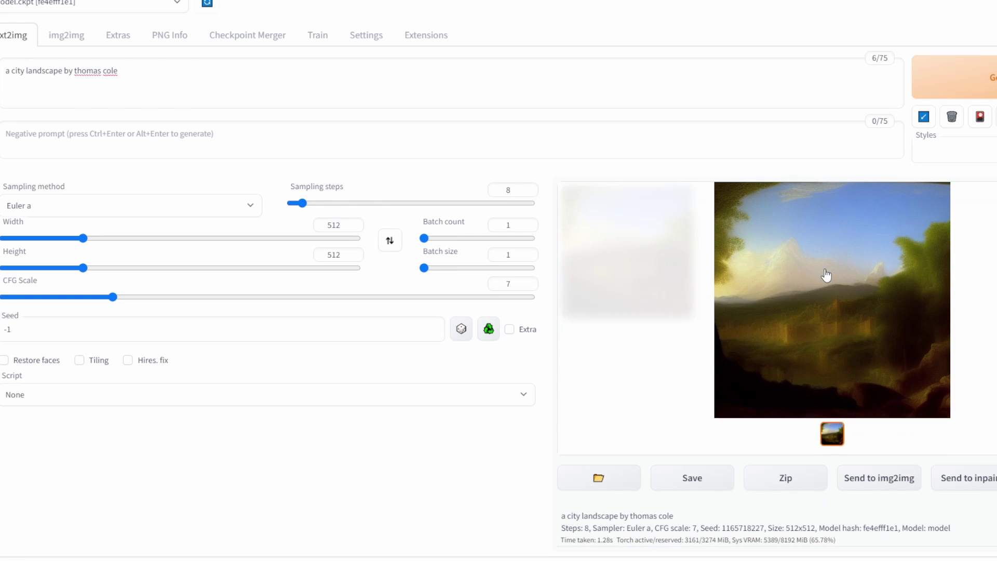
{"action": "left_click", "coordinate": [826, 270]}
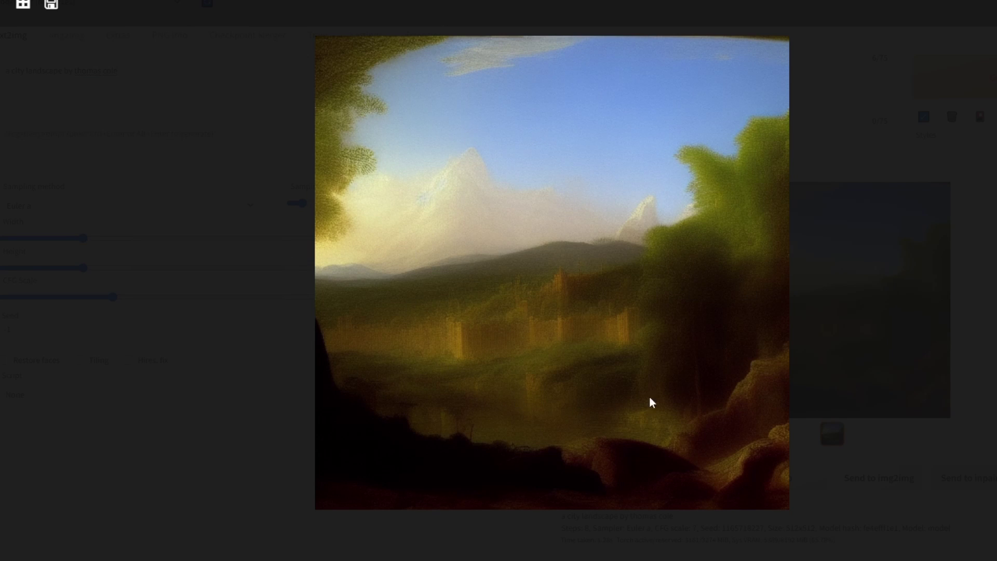
Close the enlarged image, then regenerate the city landscape with its seed reused and the sampling steps set to 16.
{"action": "left_click", "coordinate": [872, 307]}
{"action": "right_click", "coordinate": [853, 285]}
{"action": "key", "text": "Escape"}
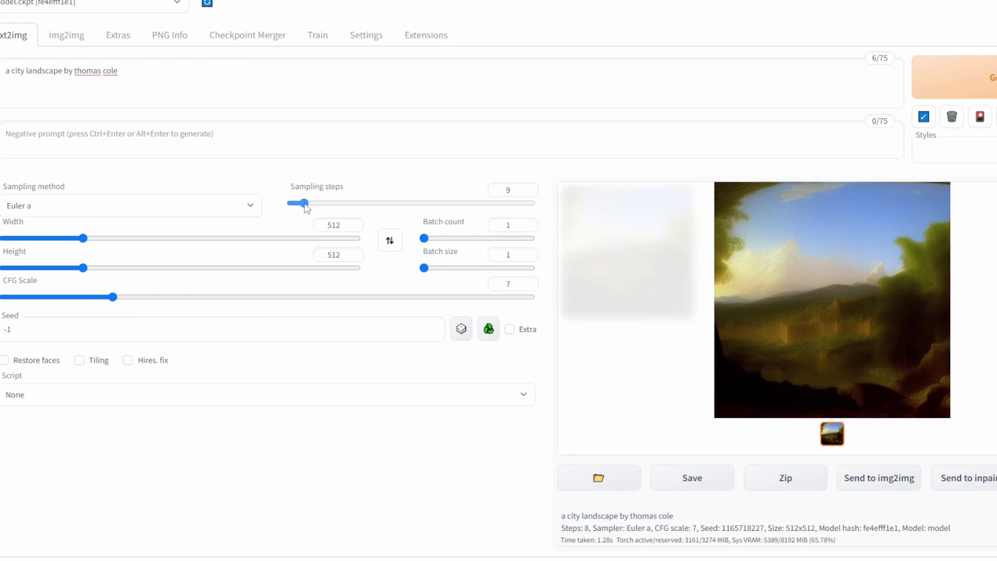
{"action": "left_click_drag", "start_coordinate": [303, 203], "coordinate": [315, 206]}
{"action": "left_click", "coordinate": [496, 335]}
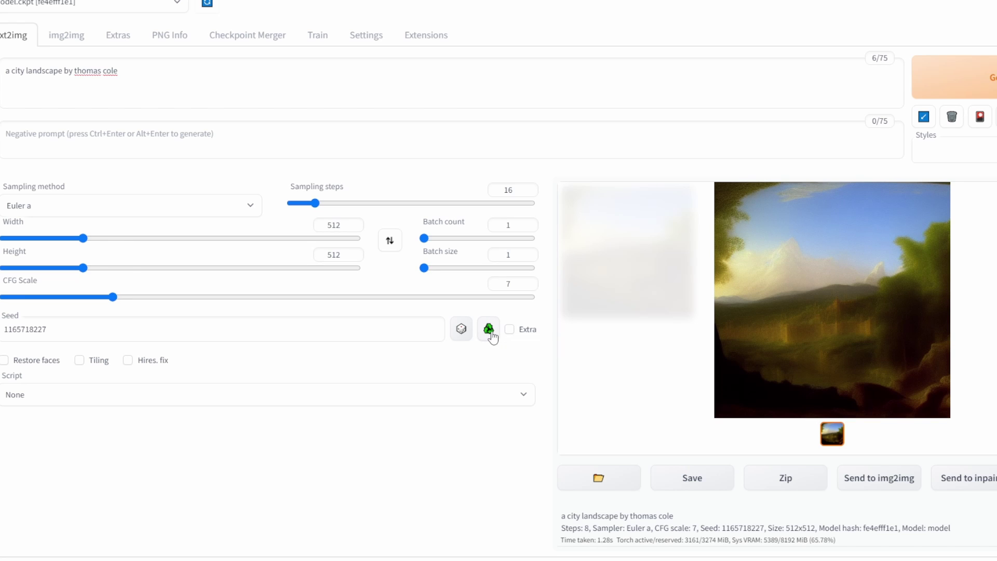
{"action": "left_click", "coordinate": [959, 88]}
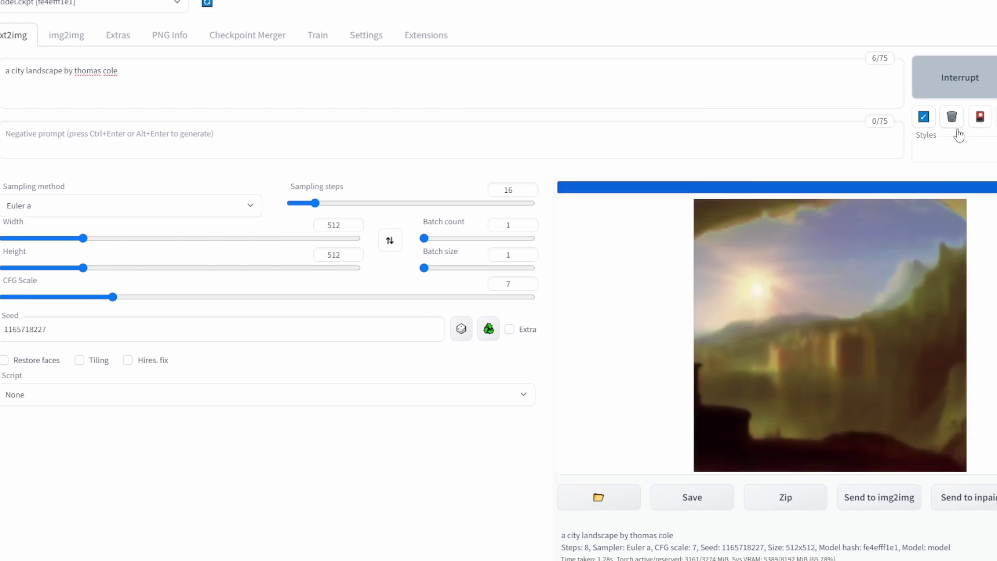
{"action": "right_click", "coordinate": [801, 247]}
{"action": "left_click", "coordinate": [823, 255]}
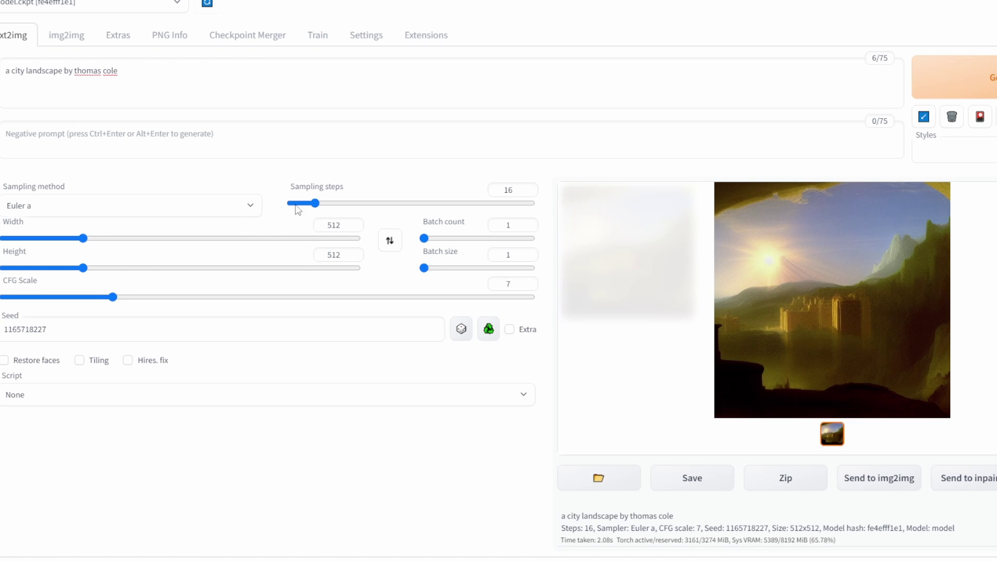
Regenerate the city landscape from the same seed with 23 sampling steps and again with 60.
{"action": "left_click_drag", "start_coordinate": [319, 204], "coordinate": [329, 208]}
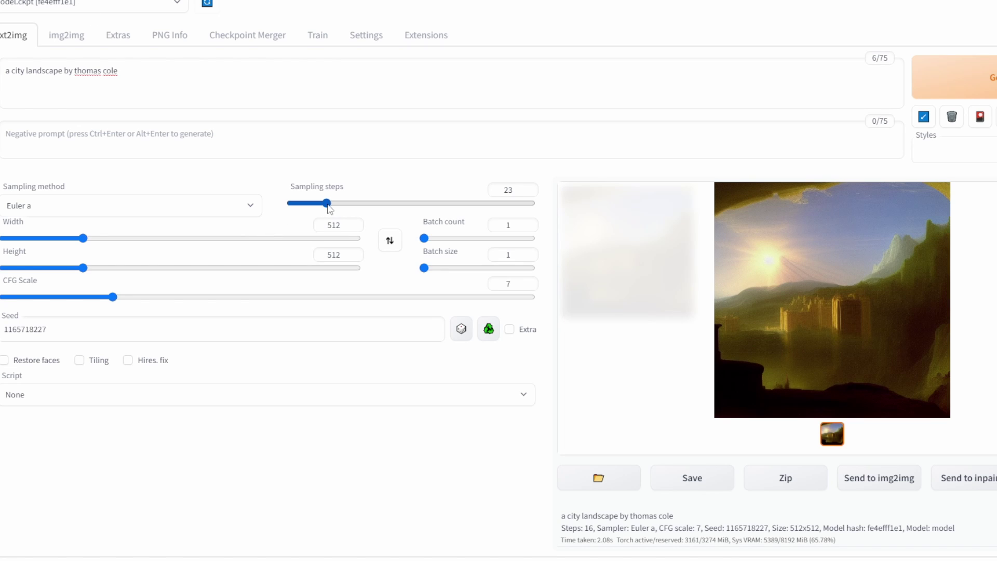
{"action": "left_click", "coordinate": [988, 58]}
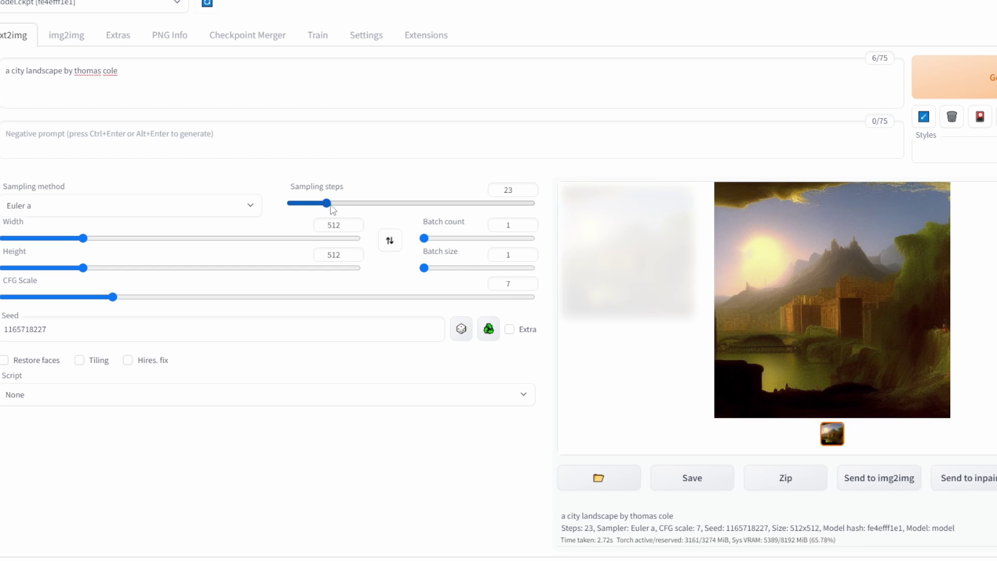
{"action": "left_click_drag", "start_coordinate": [328, 207], "coordinate": [387, 197]}
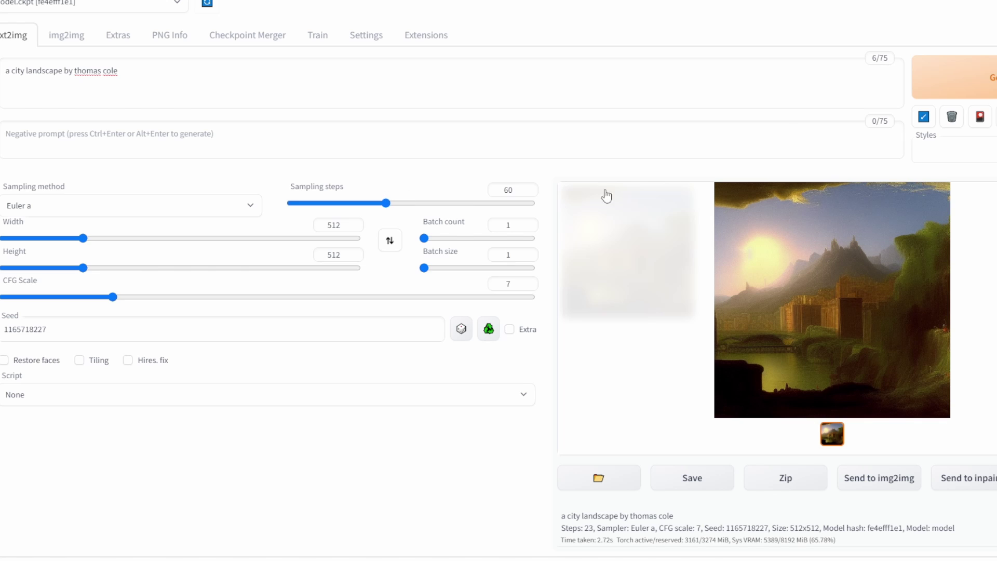
{"action": "left_click", "coordinate": [949, 74]}
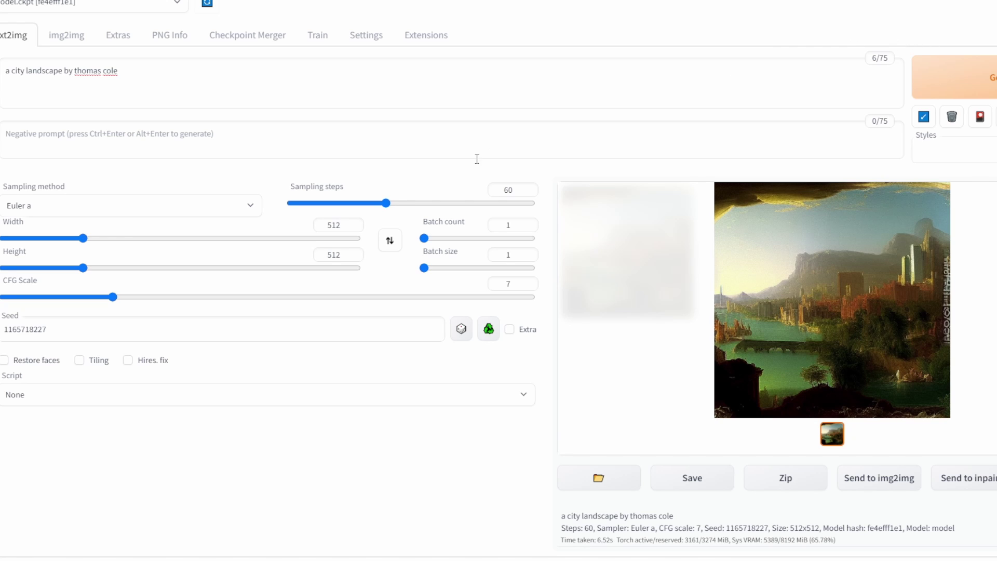
Generate city landscapes with 20 sampling steps, a random seed (-1) and a batch count of 3.
{"action": "left_click_drag", "start_coordinate": [387, 203], "coordinate": [322, 206]}
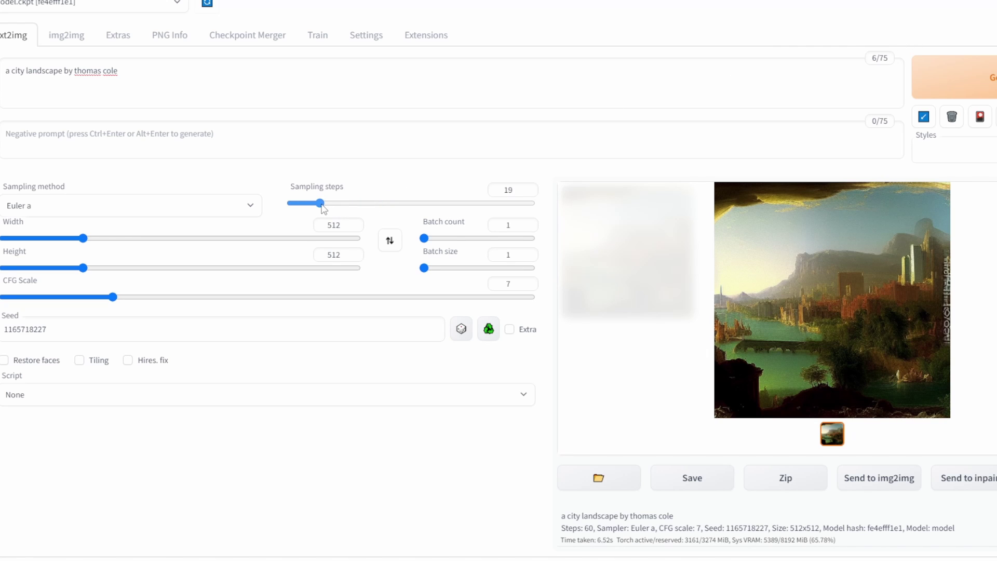
{"action": "left_click", "coordinate": [461, 332]}
{"action": "left_click_drag", "start_coordinate": [426, 240], "coordinate": [427, 241]}
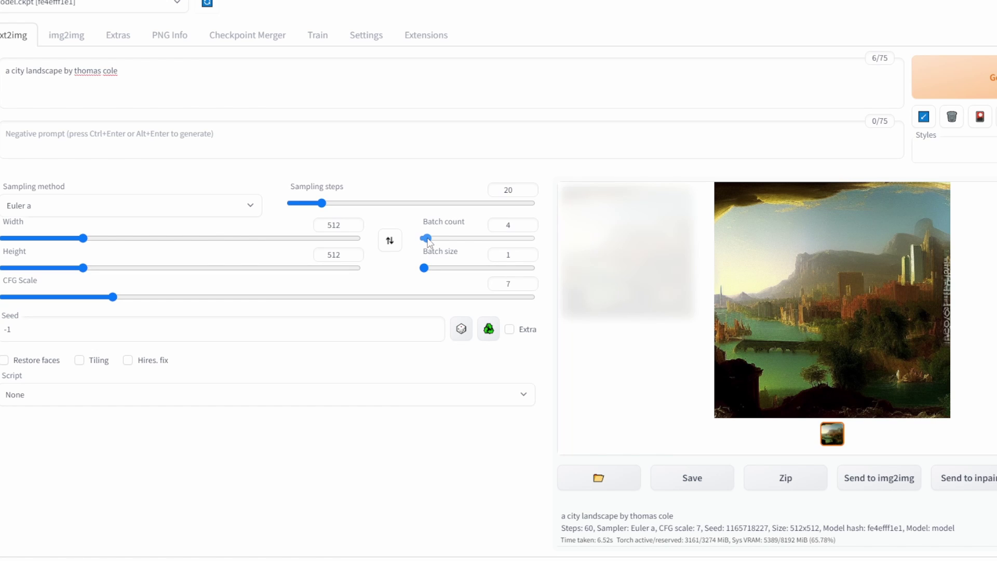
{"action": "left_click_drag", "start_coordinate": [428, 241], "coordinate": [426, 240]}
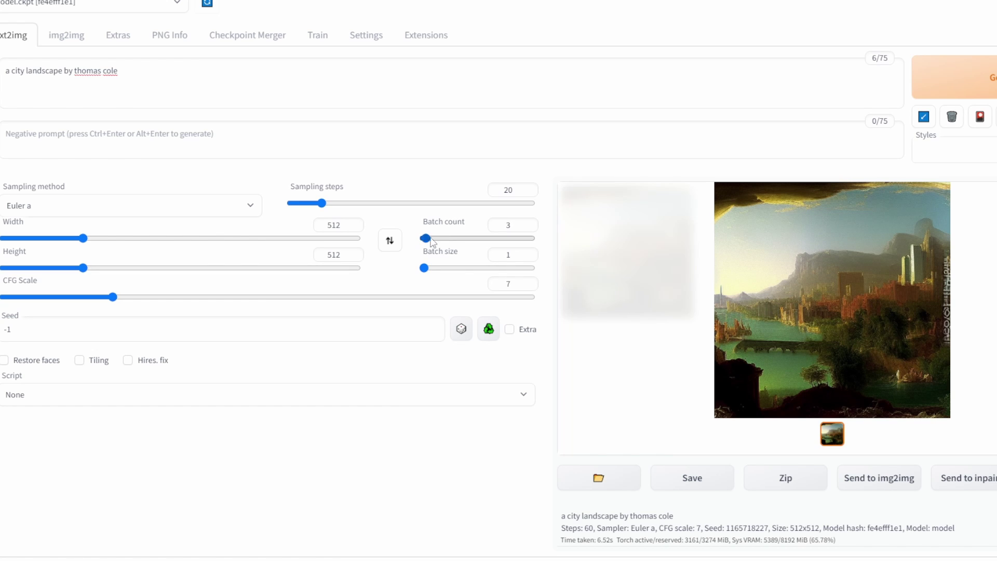
{"action": "left_click", "coordinate": [943, 90]}
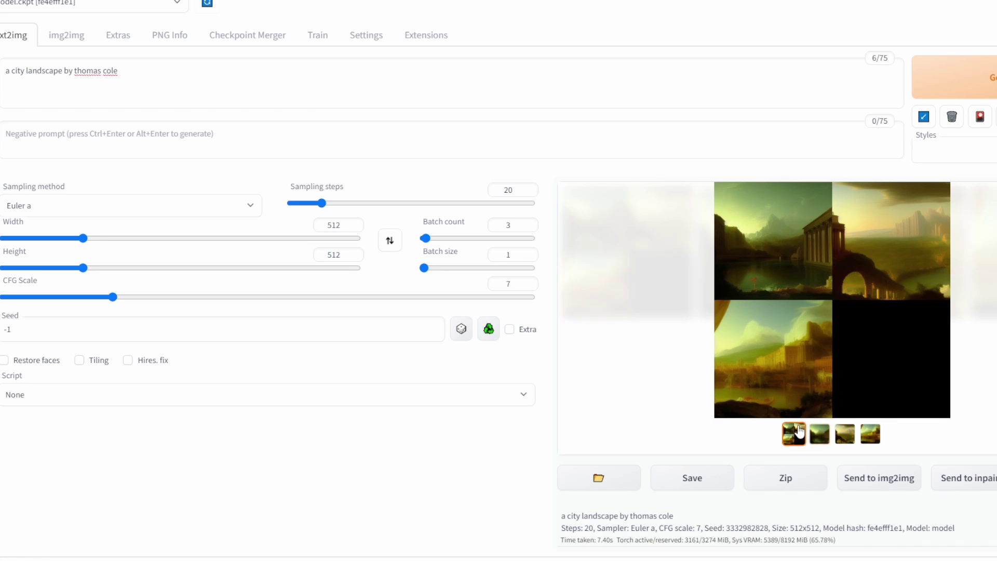
View the image grid enlarged and browse through the individual city landscapes of the batch.
{"action": "left_click", "coordinate": [802, 341]}
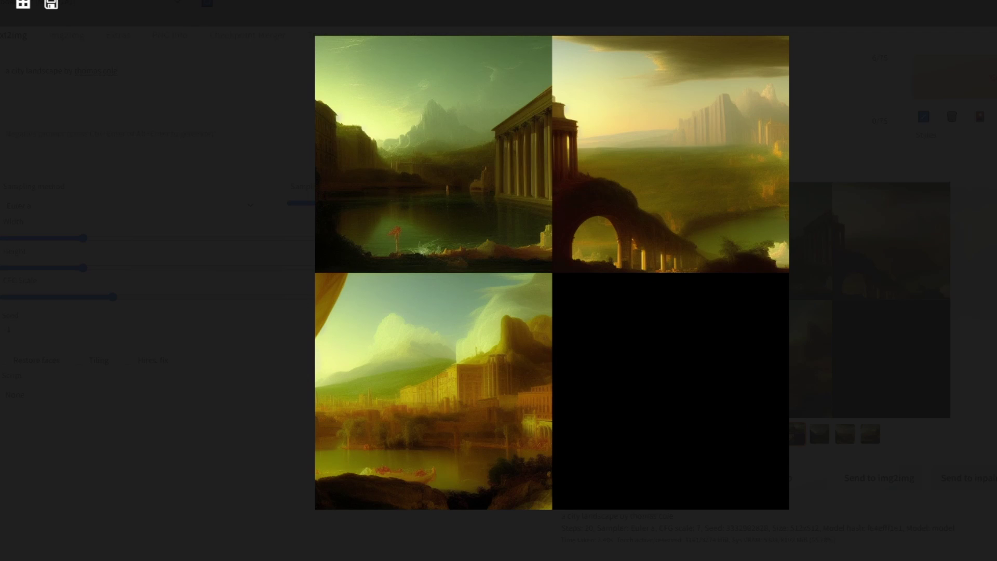
{"action": "left_click", "coordinate": [944, 282]}
{"action": "key", "text": "Right"}
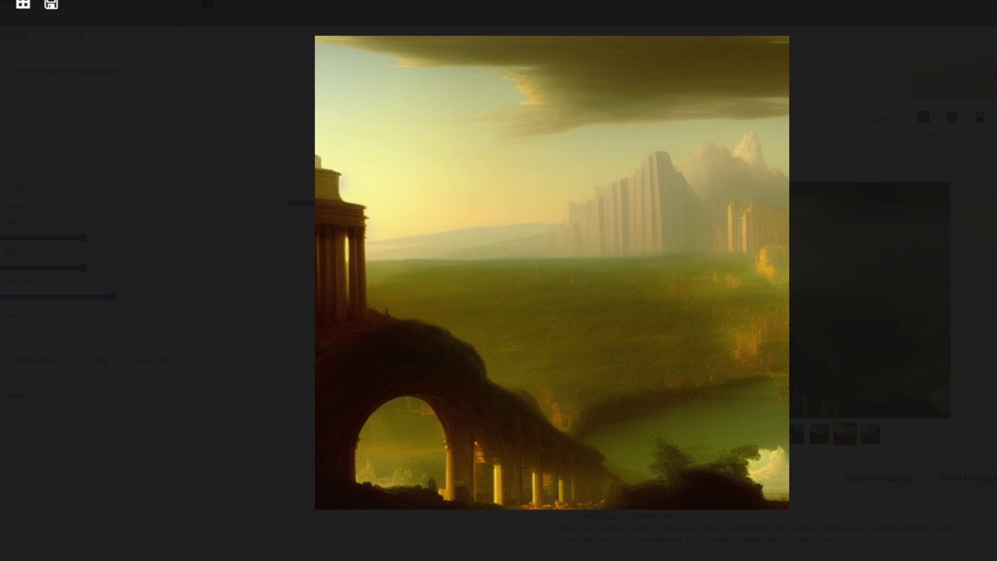
{"action": "key", "text": "Right"}
{"action": "key", "text": "Escape"}
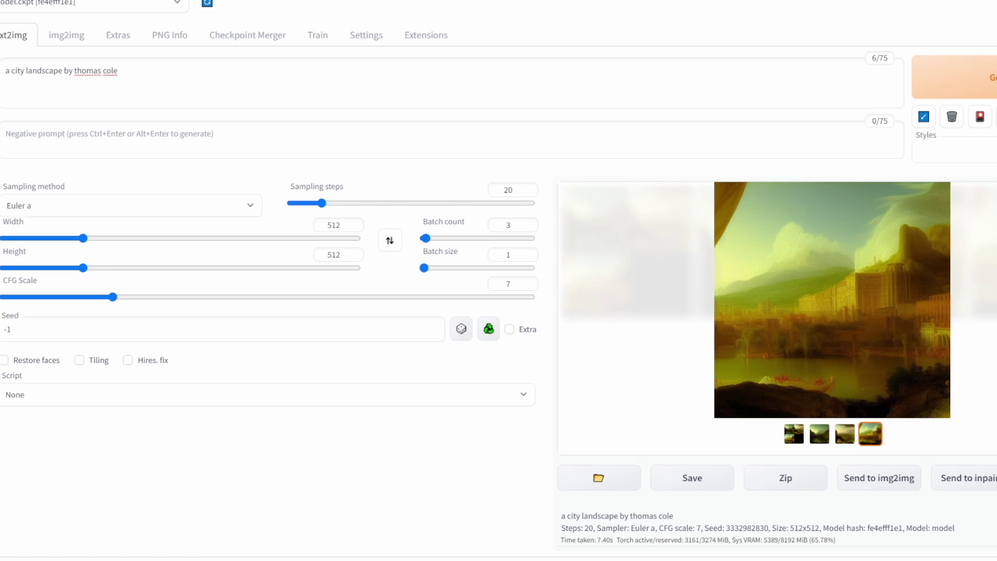
Set the batch count to 1 and the batch size to 3, and generate the city landscapes.
{"action": "left_click_drag", "start_coordinate": [428, 242], "coordinate": [455, 269]}
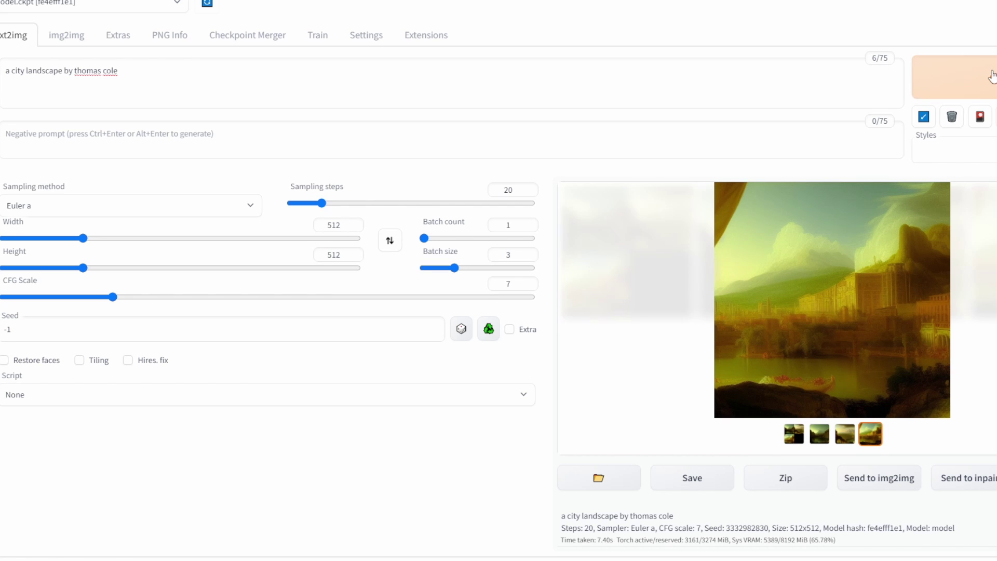
{"action": "key", "text": "ctrl+Return"}
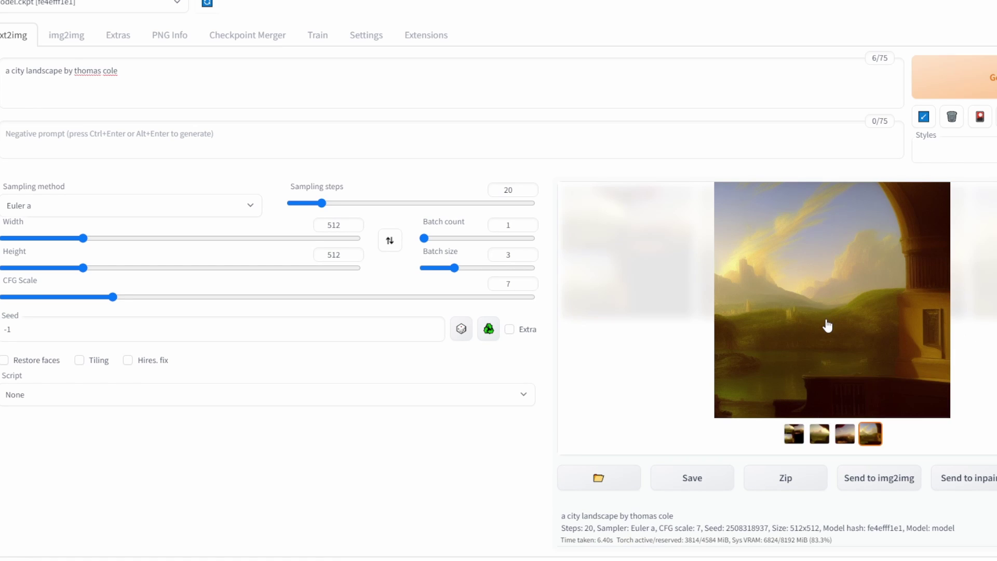
Browse the grid and the single images of the new batch in the enlarged view.
{"action": "left_click", "coordinate": [823, 324]}
{"action": "key", "text": "Right"}
{"action": "key", "text": "Right"}
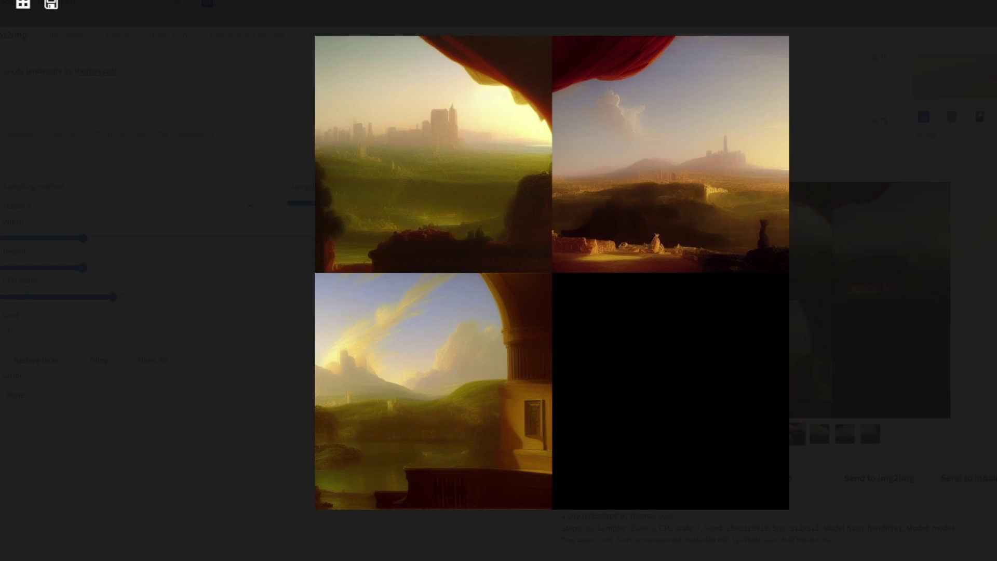
{"action": "key", "text": "Right"}
{"action": "key", "text": "Right"}
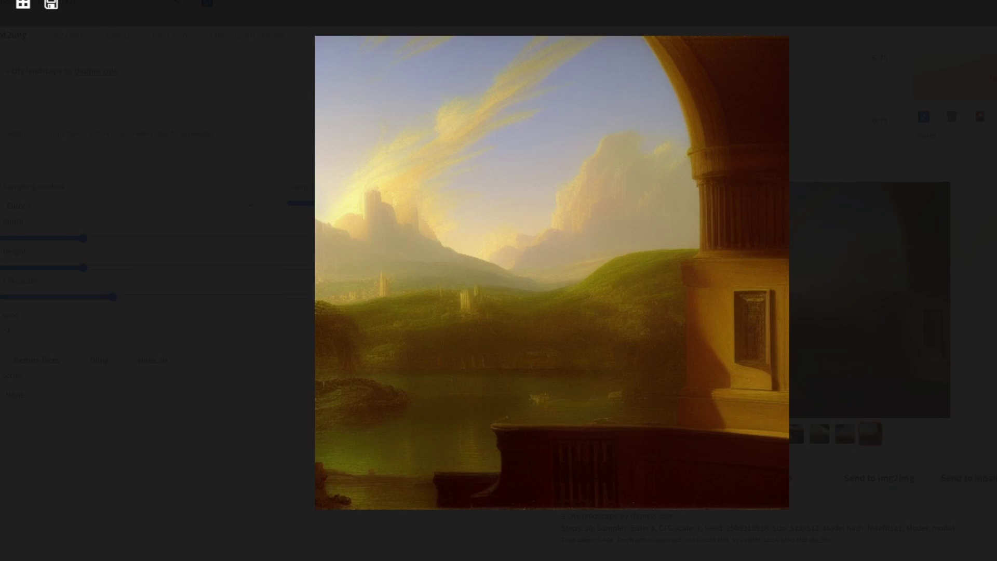
{"action": "key", "text": "Left"}
{"action": "key", "text": "Left"}
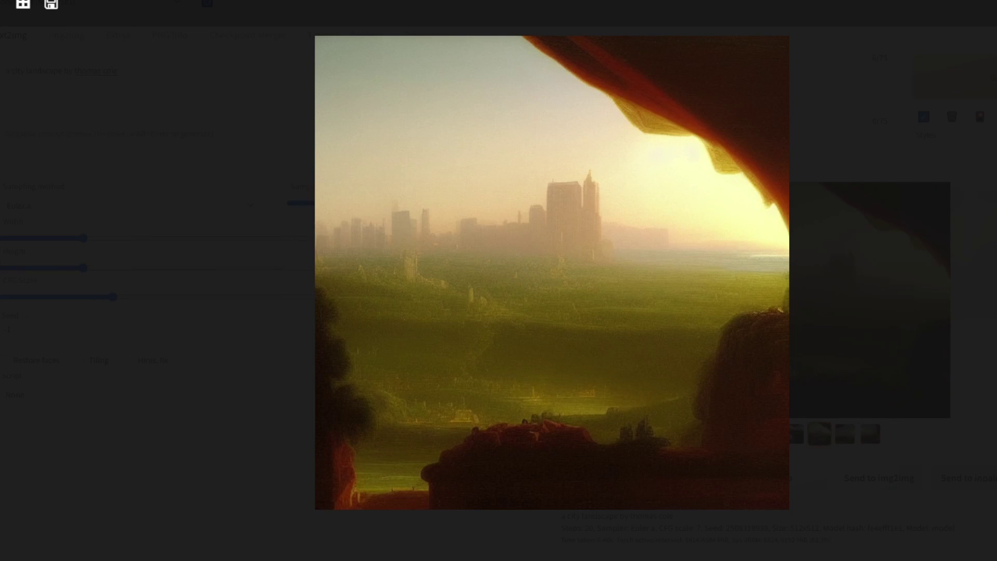
{"action": "key", "text": "Escape"}
Set the batch size to 1 and generate a single city landscape.
{"action": "left_click", "coordinate": [211, 64]}
{"action": "key", "text": "ctrl+a"}
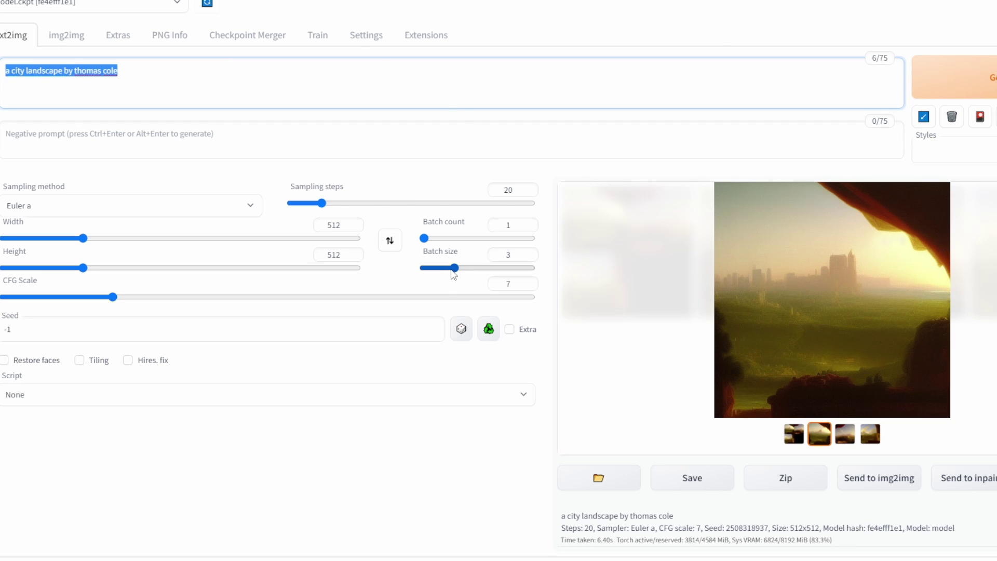
{"action": "left_click_drag", "start_coordinate": [455, 269], "coordinate": [425, 269]}
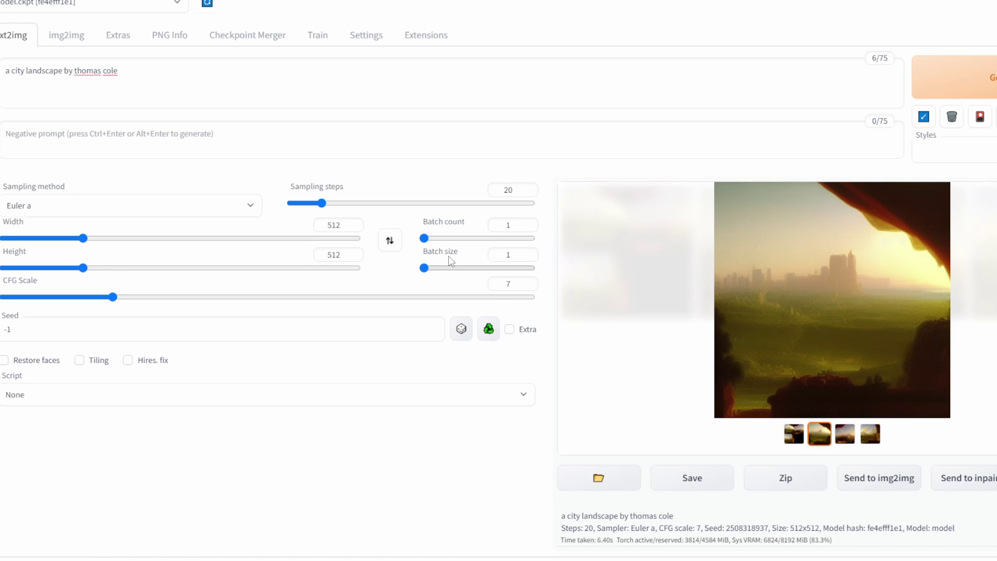
{"action": "triple_click", "coordinate": [186, 80]}
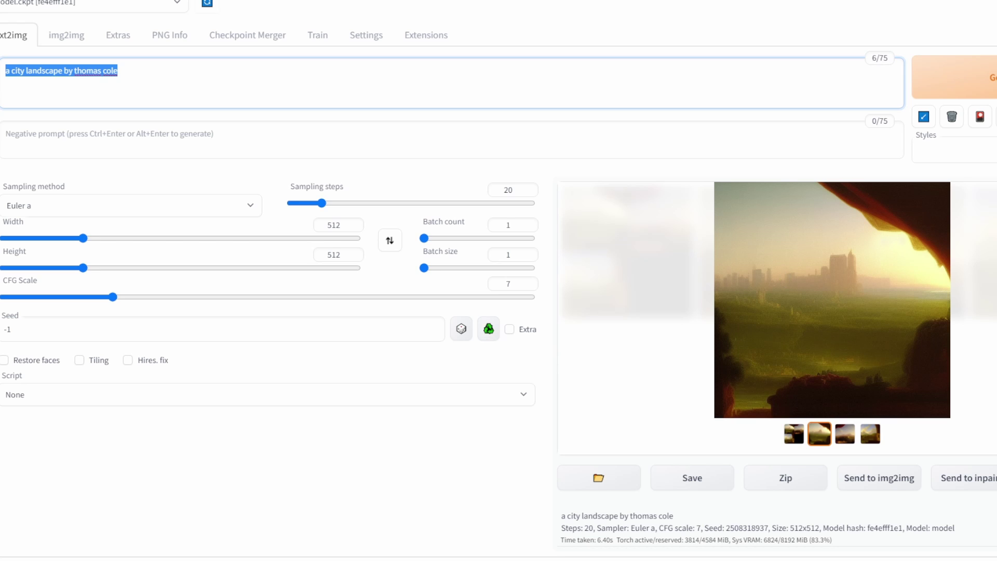
{"action": "left_click", "coordinate": [993, 93]}
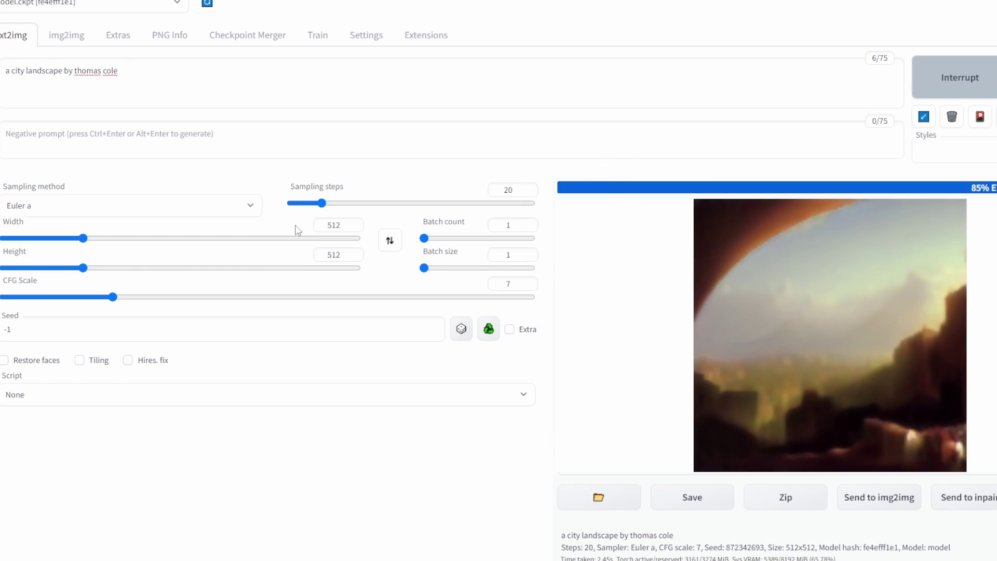
{"action": "left_click", "coordinate": [610, 266]}
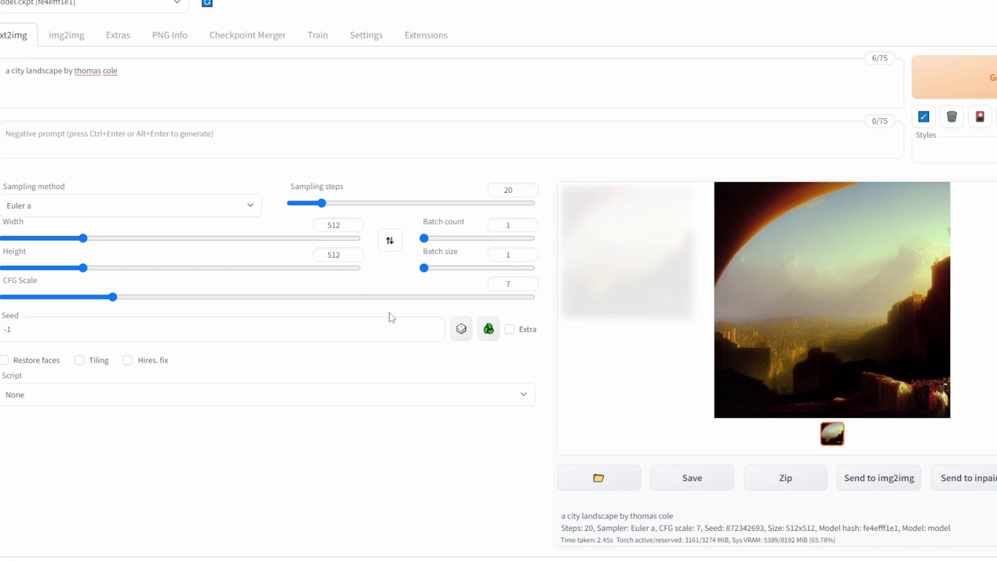
Reuse the seed of the last generated city landscape and view that image enlarged.
{"action": "left_click", "coordinate": [487, 331]}
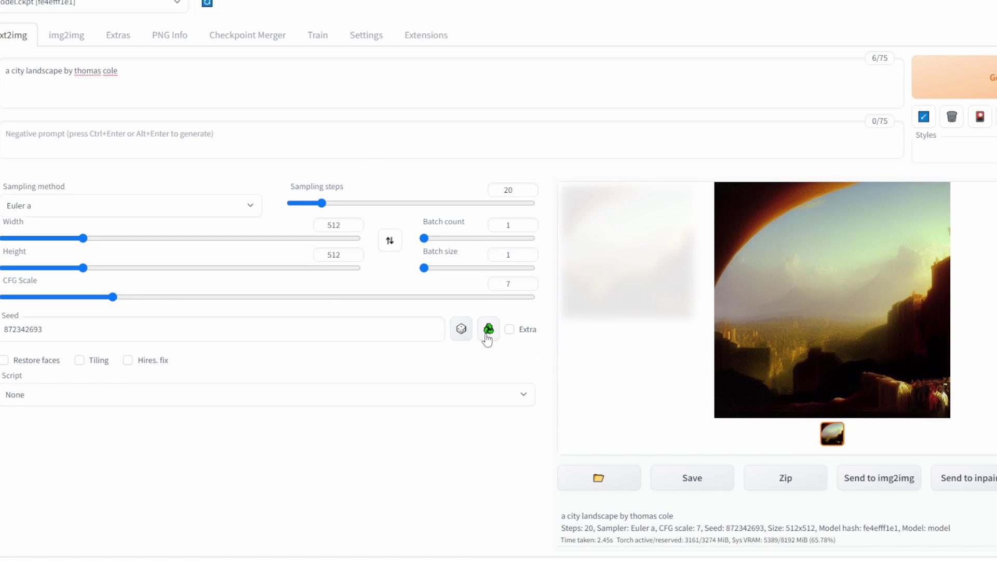
{"action": "right_click", "coordinate": [834, 262]}
{"action": "left_click", "coordinate": [845, 268]}
{"action": "left_click", "coordinate": [875, 275]}
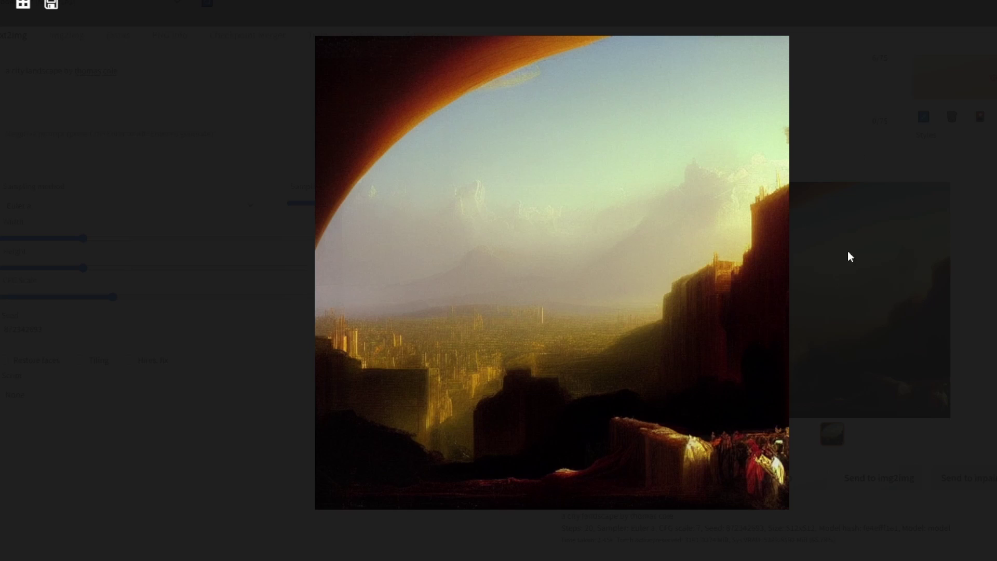
{"action": "left_click", "coordinate": [330, 165]}
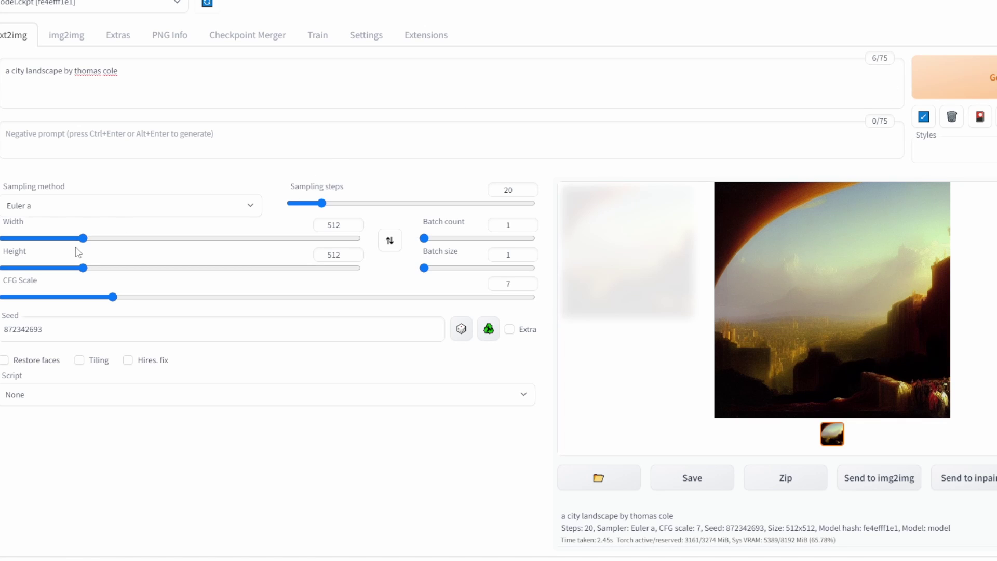
Set the image width to 536, regenerate the city landscape with the reused seed and view it enlarged.
{"action": "left_click_drag", "start_coordinate": [86, 243], "coordinate": [90, 243]}
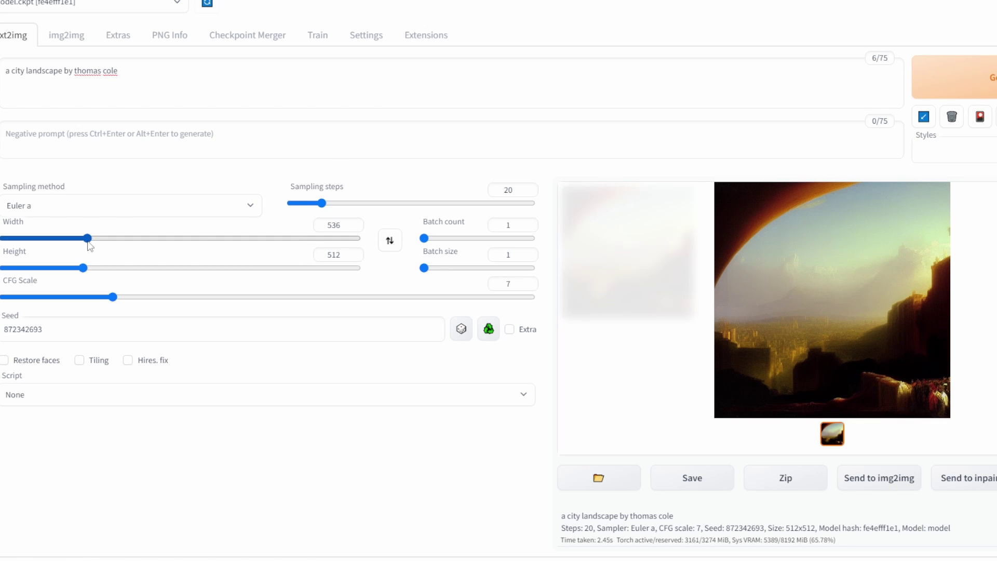
{"action": "left_click", "coordinate": [991, 74]}
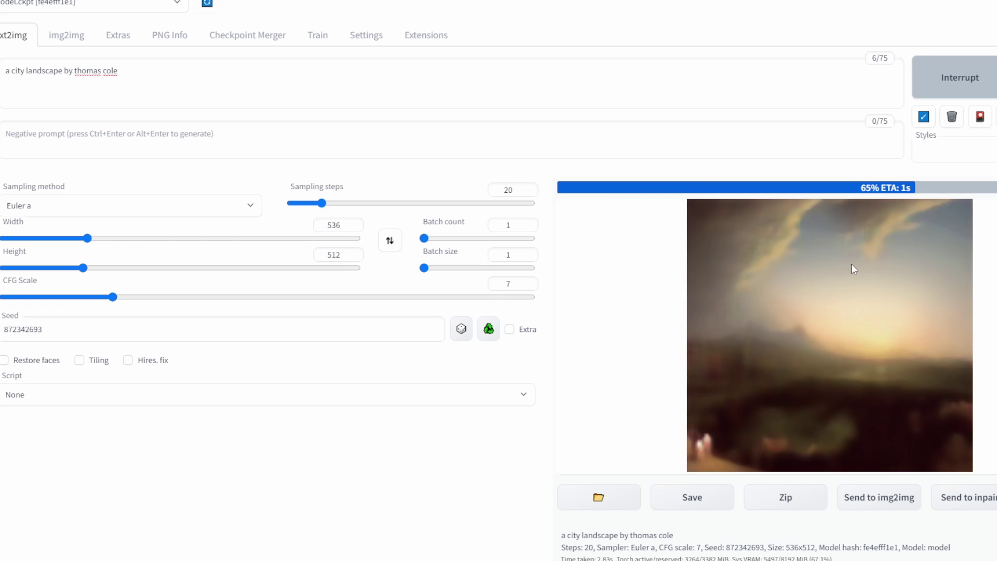
{"action": "left_click", "coordinate": [815, 266]}
{"action": "right_click", "coordinate": [659, 222]}
{"action": "left_click", "coordinate": [611, 149]}
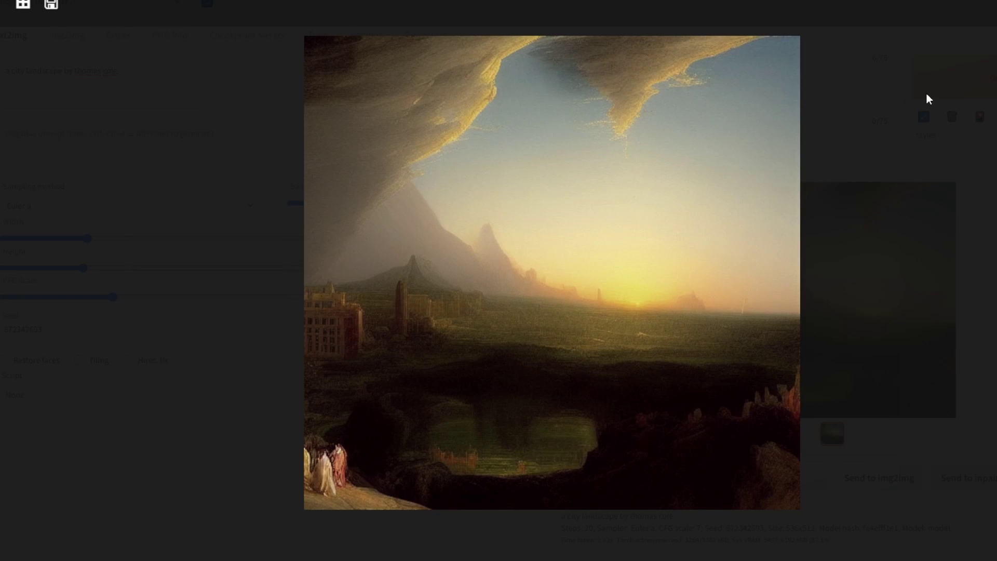
{"action": "left_click", "coordinate": [926, 94]}
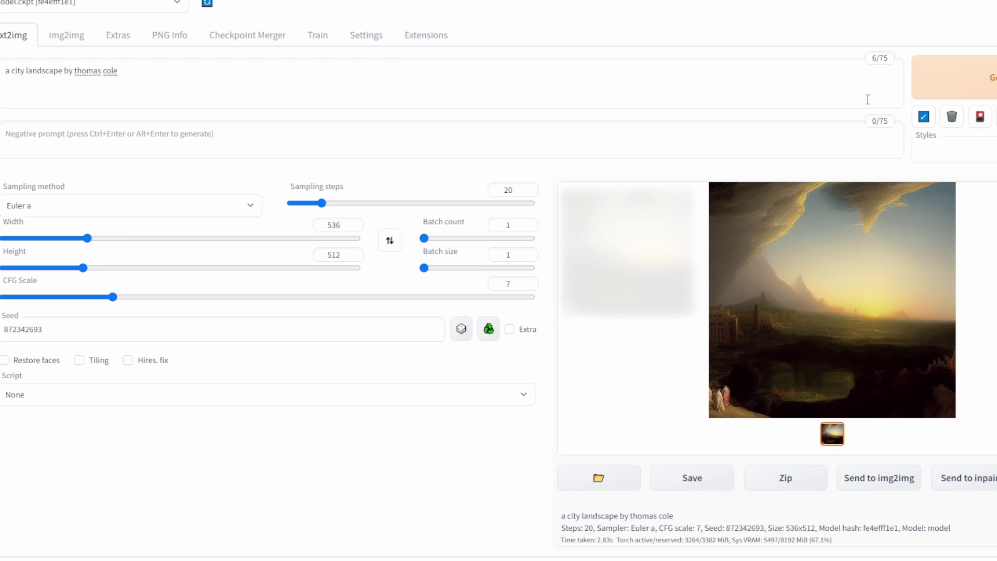
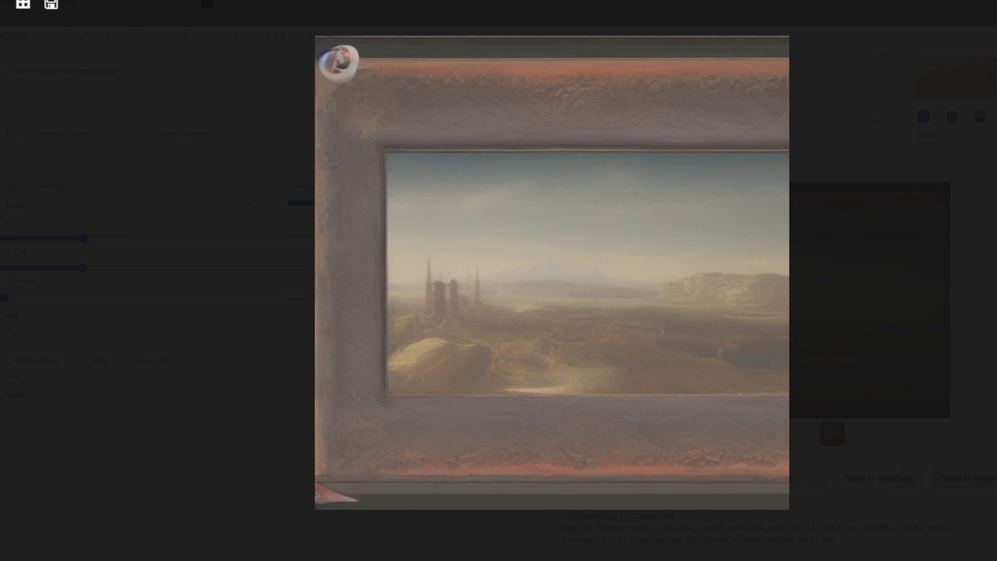
Close the enlarged framed-landscape image and set the CFG scale to 30.
{"action": "left_click", "coordinate": [94, 327]}
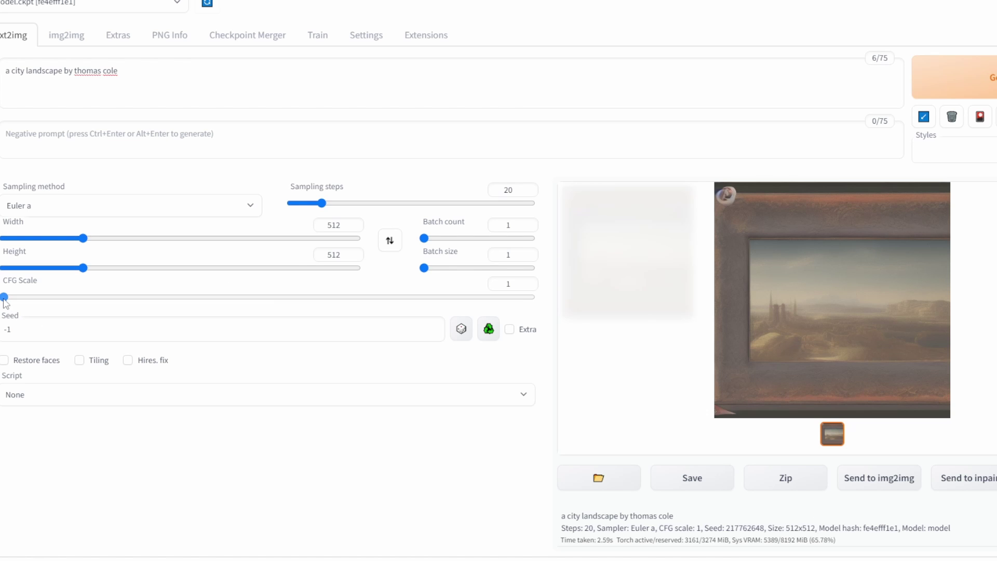
{"action": "left_click_drag", "start_coordinate": [4, 297], "coordinate": [690, 292]}
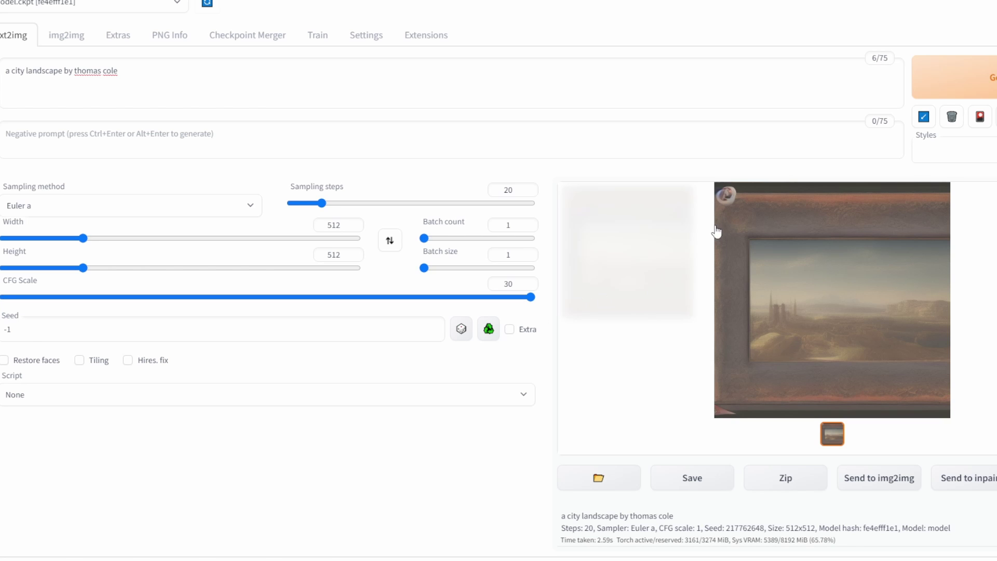
Generate the city landscape at the maximum CFG scale, view the image enlarged and close the enlarged view.
{"action": "left_click", "coordinate": [935, 97]}
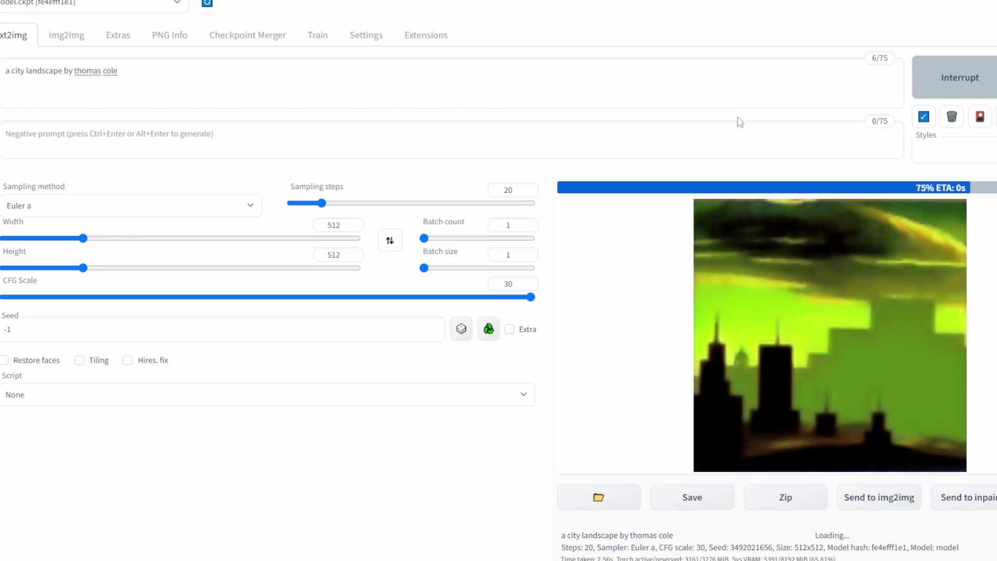
{"action": "left_click", "coordinate": [829, 263]}
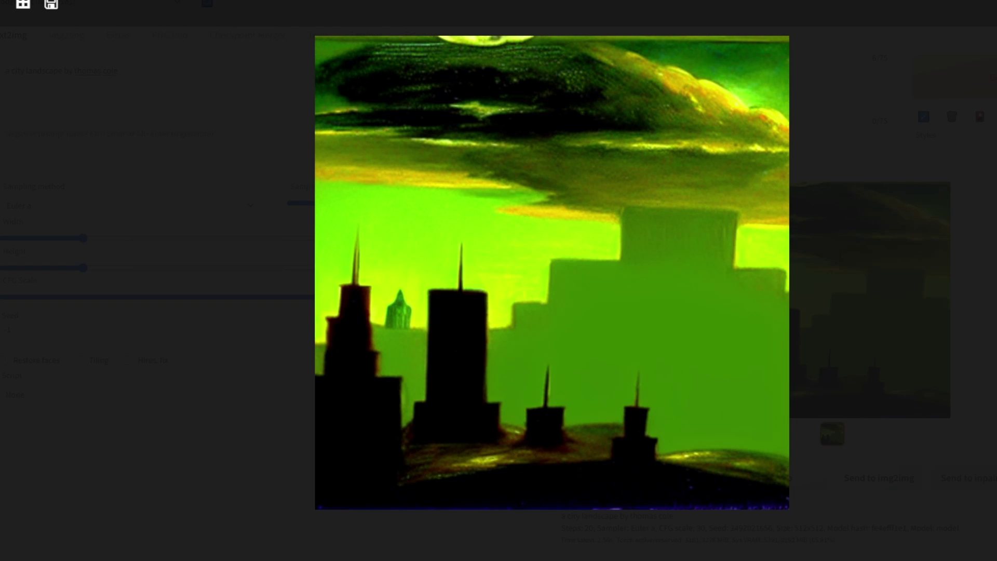
{"action": "left_click", "coordinate": [674, 234]}
Set the CFG scale to 7.
{"action": "left_click_drag", "start_coordinate": [530, 298], "coordinate": [0, 332]}
{"action": "left_click_drag", "start_coordinate": [0, 297], "coordinate": [113, 298]}
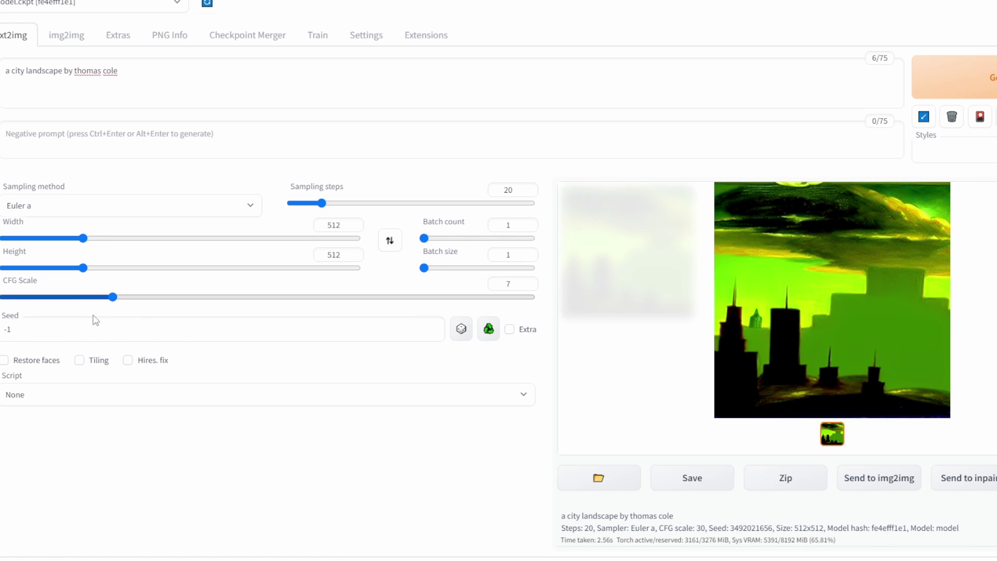
{"action": "mouse_move", "coordinate": [113, 297]}
{"action": "left_mouse_down"}
{"action": "mouse_move", "coordinate": [131, 297]}
{"action": "mouse_move", "coordinate": [86, 300]}
{"action": "mouse_move", "coordinate": [113, 300]}
{"action": "left_mouse_up"}
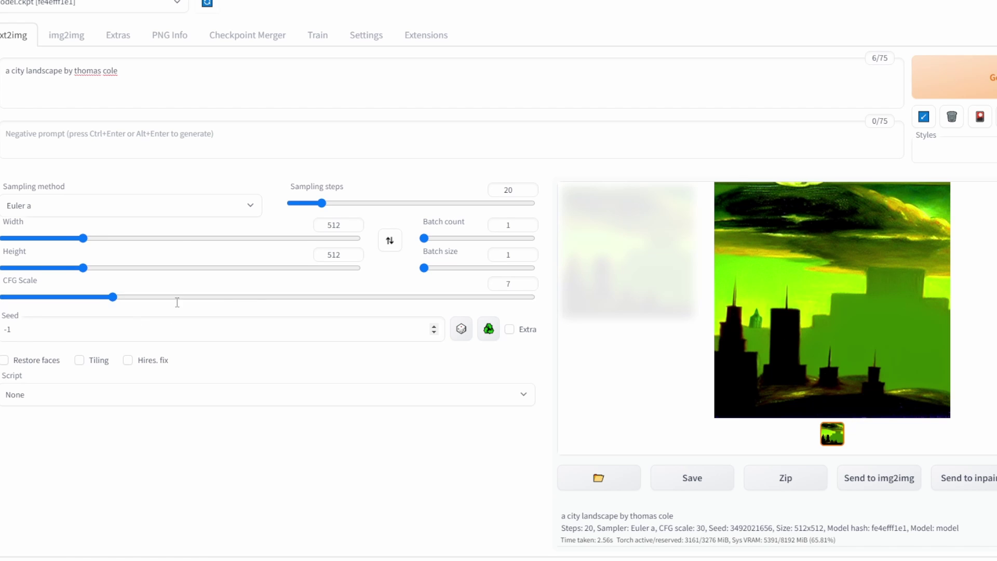
Replace the prompt with "selfie of a man".
{"action": "triple_click", "coordinate": [178, 74]}
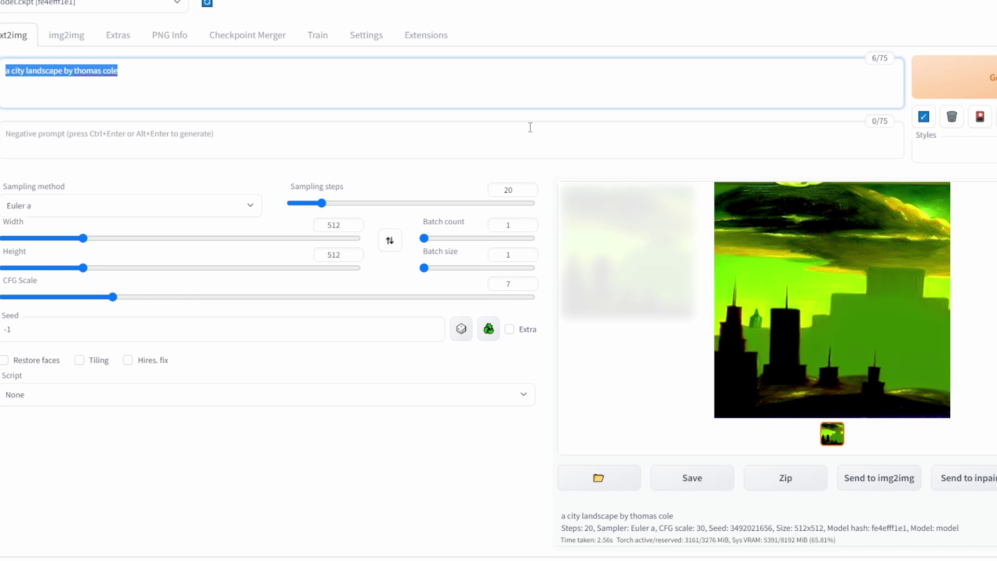
{"action": "type", "text": "selif"}
{"action": "key", "text": "BackSpace"}
{"action": "key", "text": "BackSpace"}
{"action": "type", "text": "fie of"}
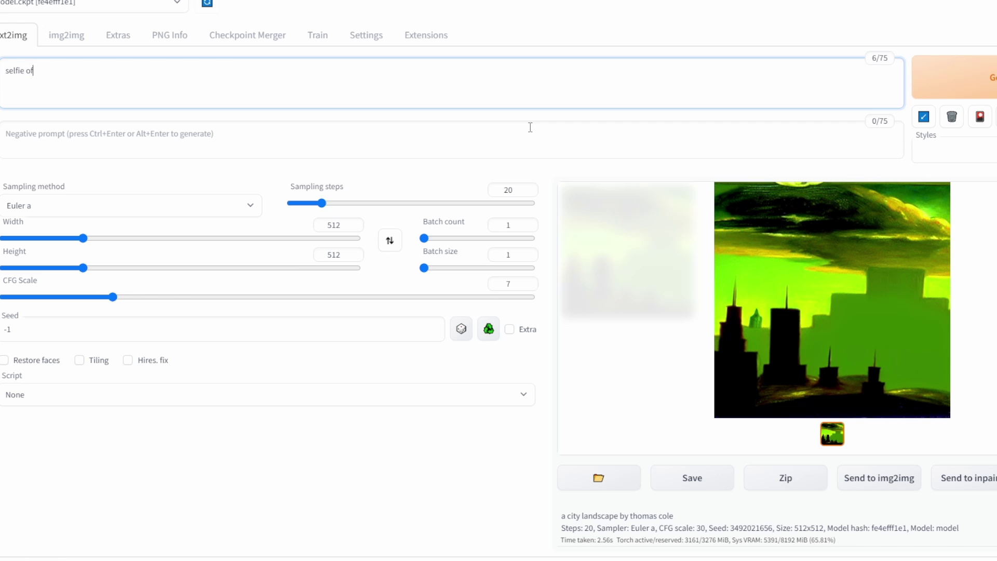
{"action": "type", "text": " a man"}
{"action": "double_click", "coordinate": [7, 329]}
{"action": "key", "text": "ctrl+v"}
{"action": "left_click", "coordinate": [946, 77]}
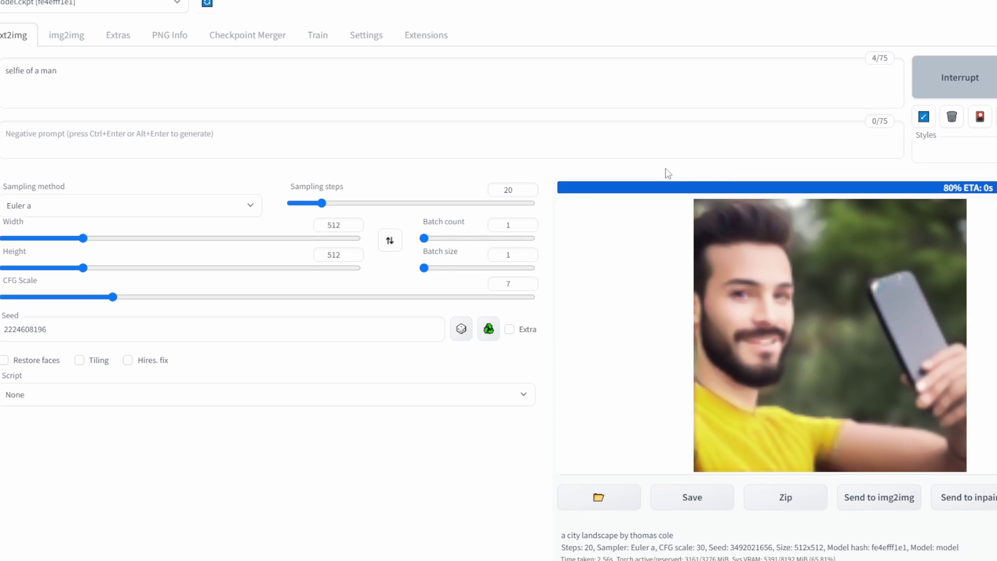
{"action": "left_click", "coordinate": [751, 247]}
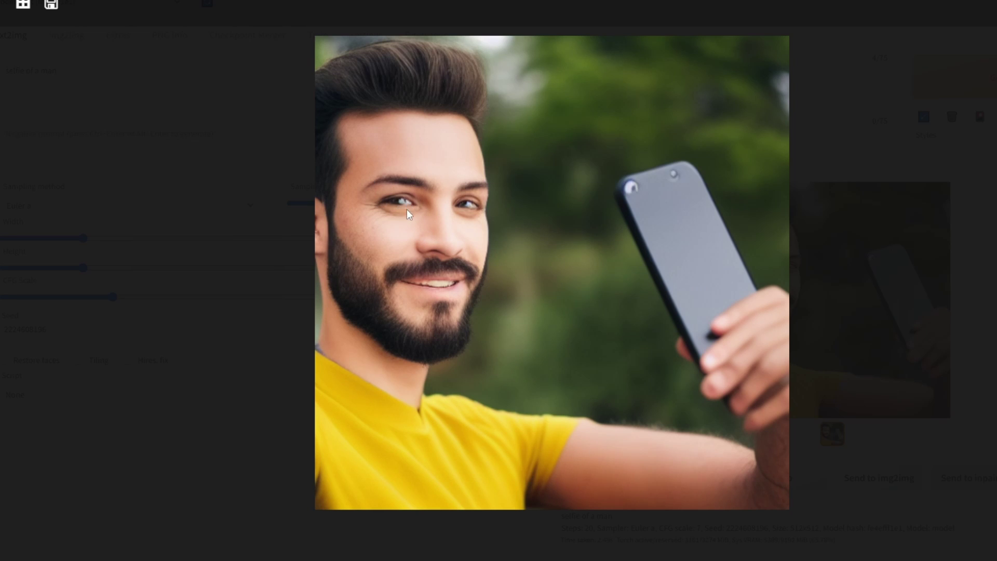
{"action": "left_click", "coordinate": [415, 279]}
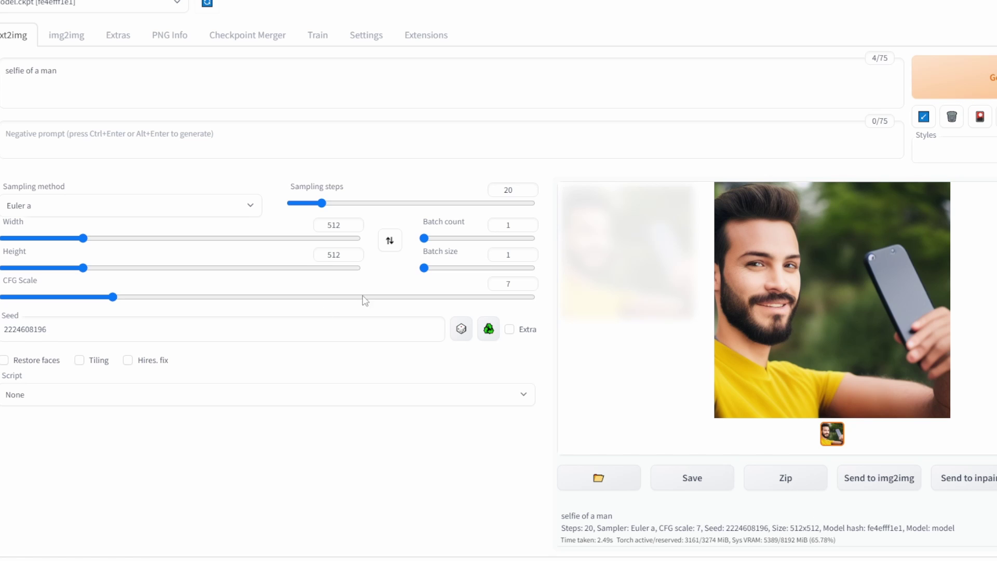
Turn on Restore faces, regenerate the selfie with the same seed and view it enlarged.
{"action": "left_click", "coordinate": [51, 361]}
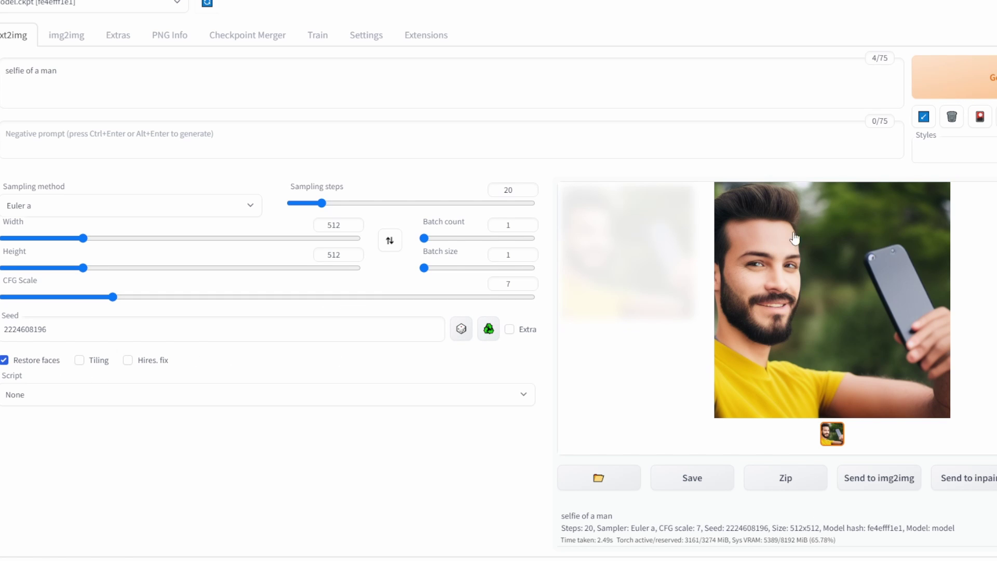
{"action": "left_click", "coordinate": [989, 78]}
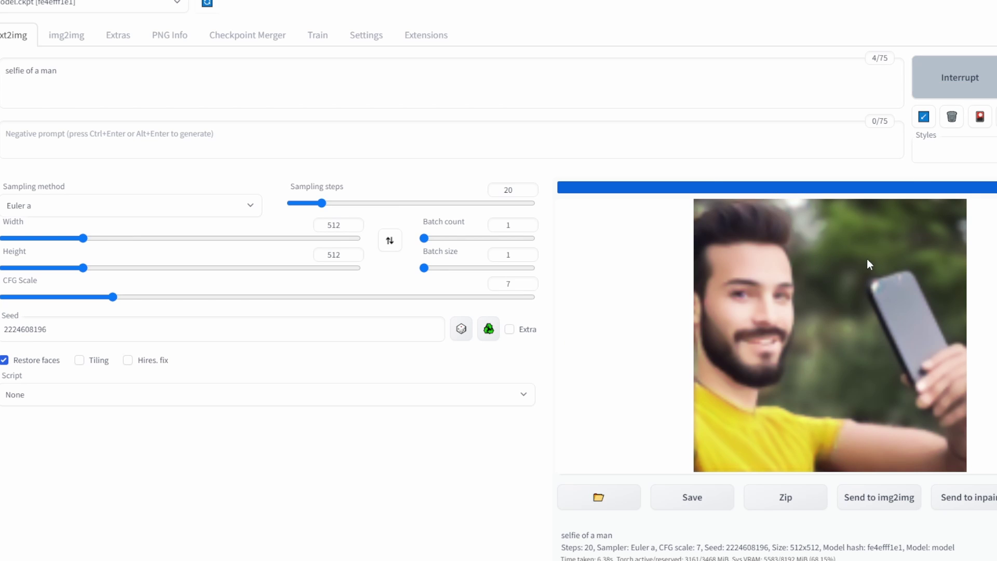
{"action": "left_click", "coordinate": [814, 267]}
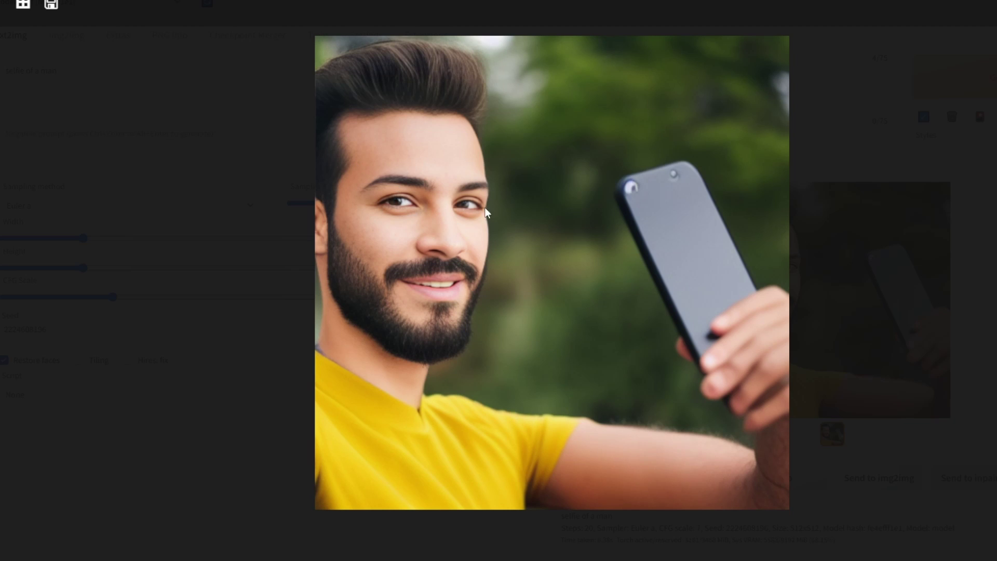
{"action": "left_click", "coordinate": [865, 191]}
Open the face-restored selfie in a separate browser tab and switch tabs to compare the results.
{"action": "right_click", "coordinate": [828, 222]}
{"action": "left_click", "coordinate": [837, 227]}
{"action": "key", "text": "ctrl+Tab"}
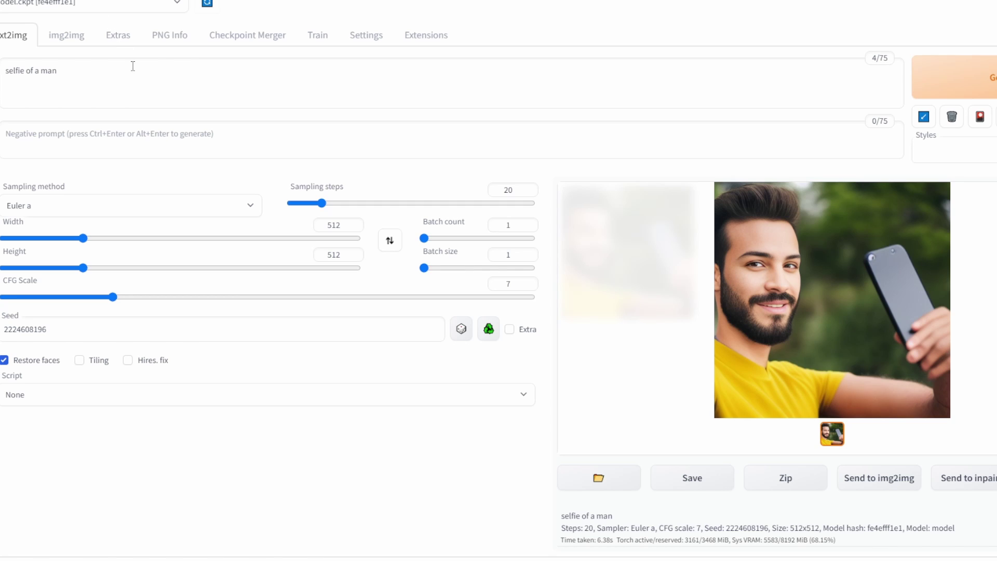
Turn off Restore faces, turn on Tiling and reset the seed to random (-1).
{"action": "left_click", "coordinate": [123, 82]}
{"action": "key", "text": "ctrl+a"}
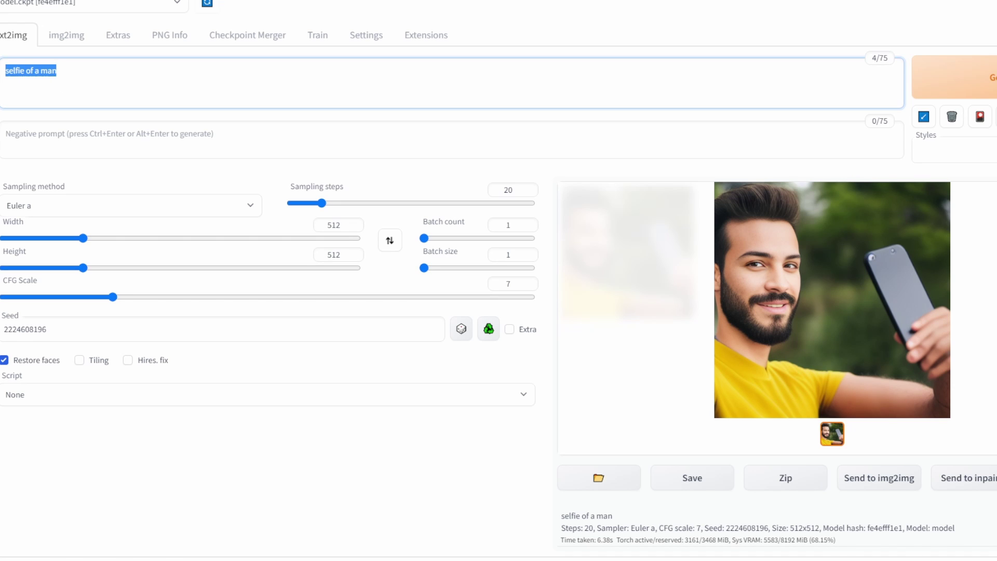
{"action": "left_click", "coordinate": [50, 363]}
{"action": "left_click", "coordinate": [79, 361]}
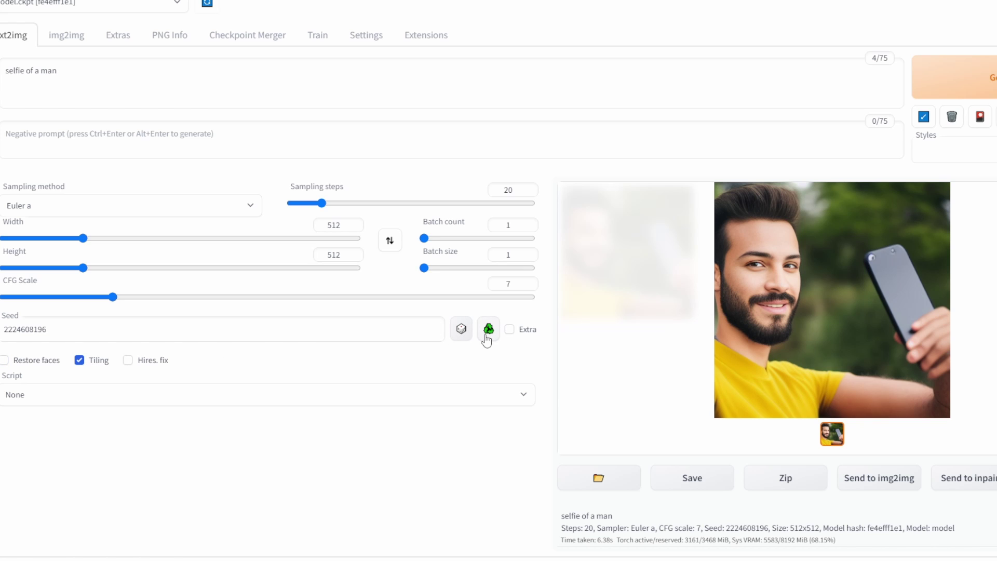
{"action": "left_click", "coordinate": [461, 330]}
Change the prompt to "a wood texture" and generate two tiling textures one after the other.
{"action": "left_click", "coordinate": [145, 82]}
{"action": "key", "text": "ctrl+a"}
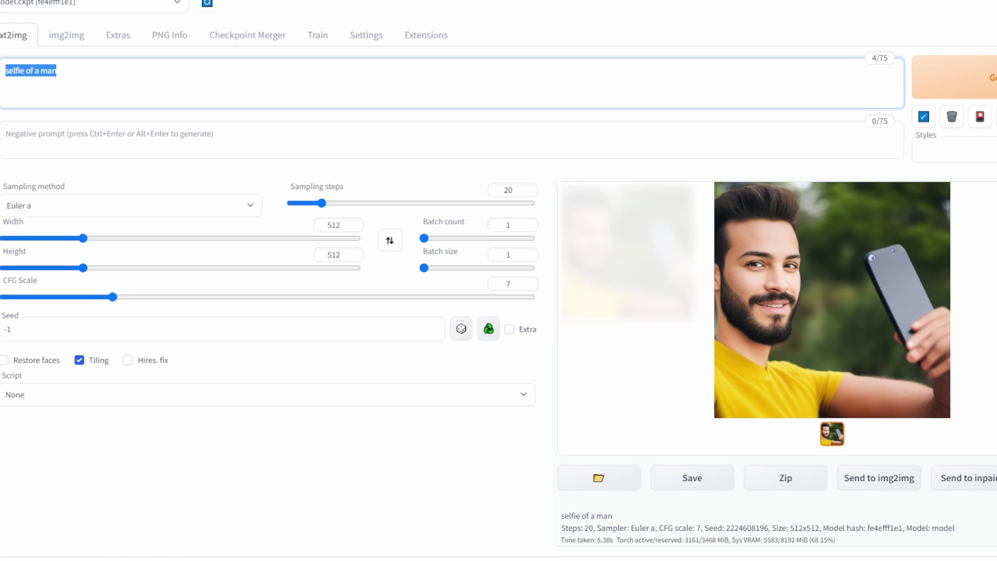
{"action": "type", "text": "a wood r"}
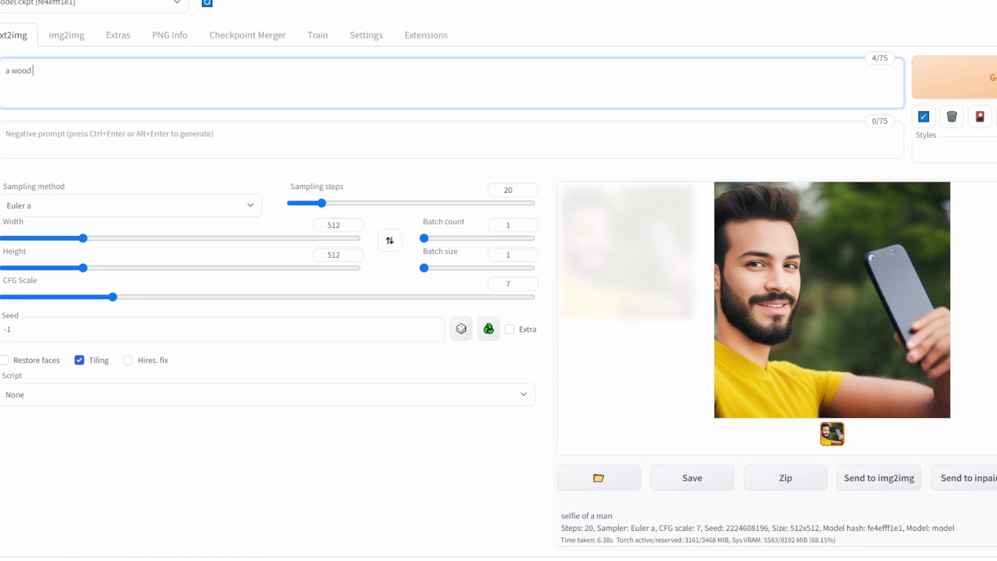
{"action": "key", "text": "BackSpace"}
{"action": "type", "text": "texture"}
{"action": "key", "text": "ctrl+Return"}
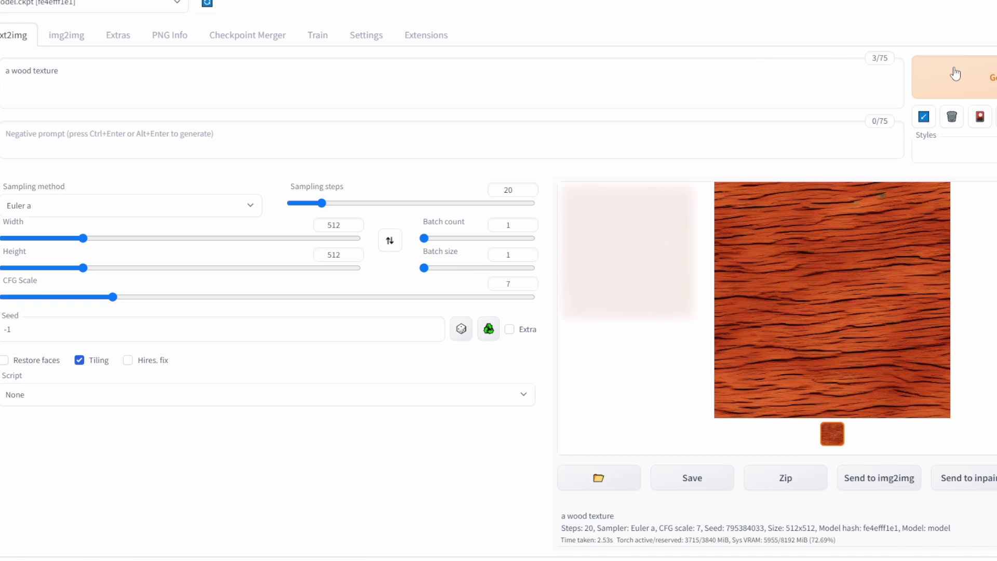
{"action": "left_click", "coordinate": [955, 74]}
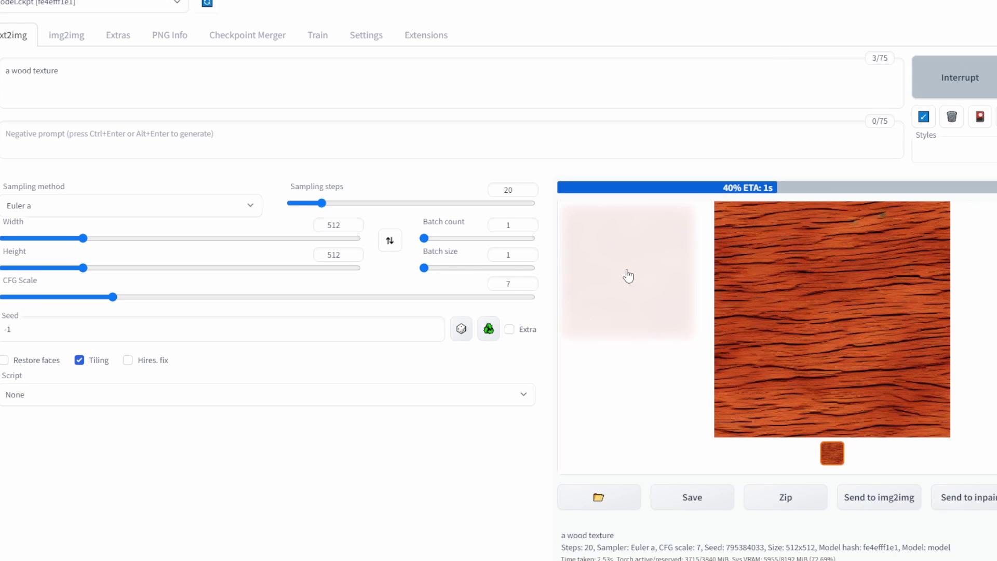
Switch from Tiling to Hires. fix and change the prompt to "city landscape by thomas cole".
{"action": "left_click", "coordinate": [101, 363]}
{"action": "left_click", "coordinate": [128, 360]}
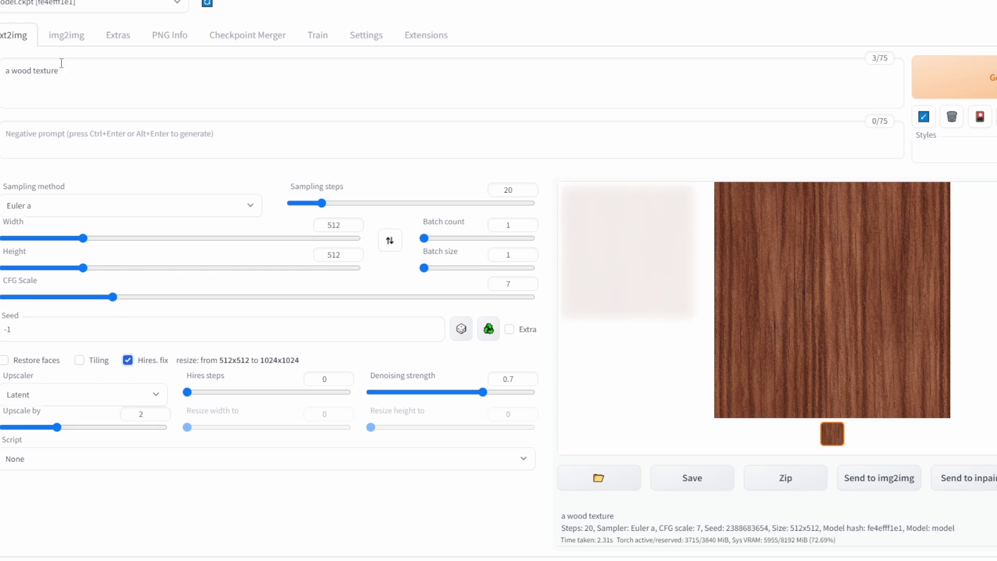
{"action": "triple_click", "coordinate": [82, 67]}
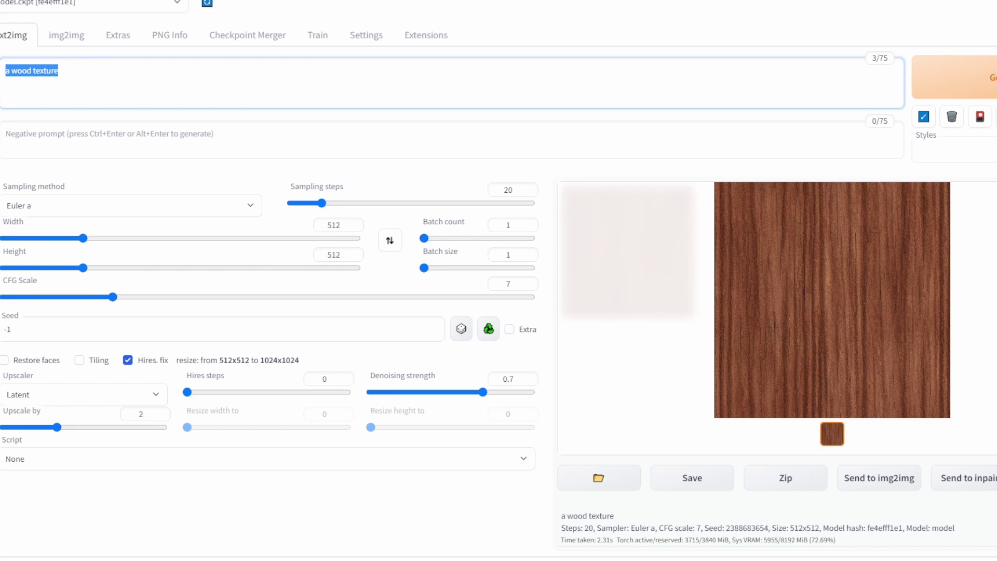
{"action": "type", "text": "a"}
{"action": "key", "text": "BackSpace"}
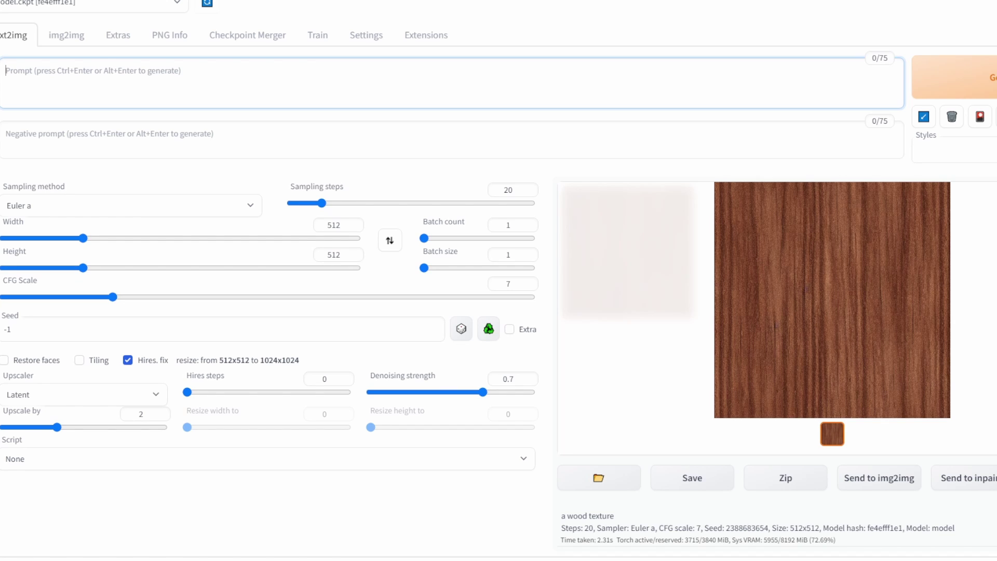
{"action": "type", "text": "city"}
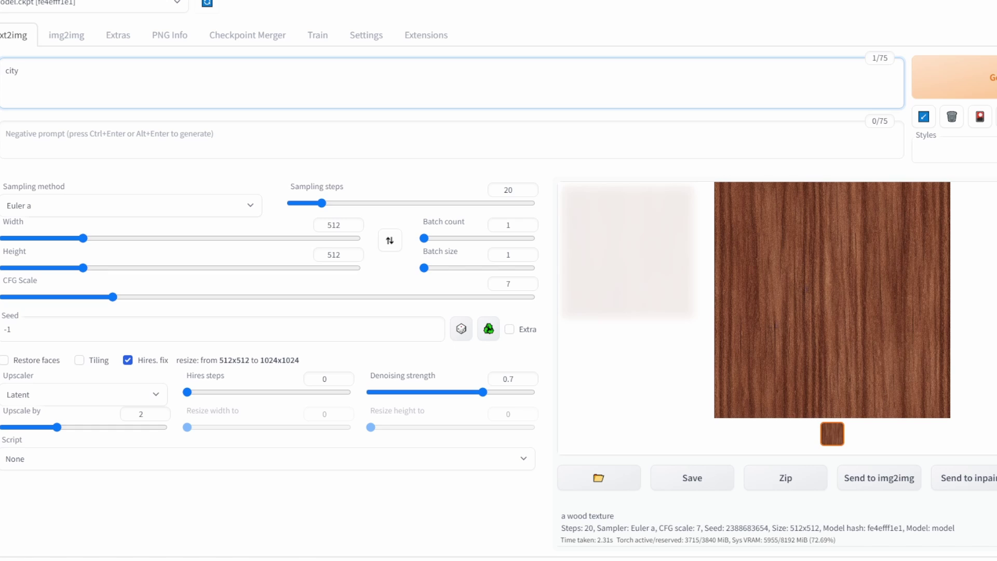
{"action": "type", "text": "landscape by thomas cole"}
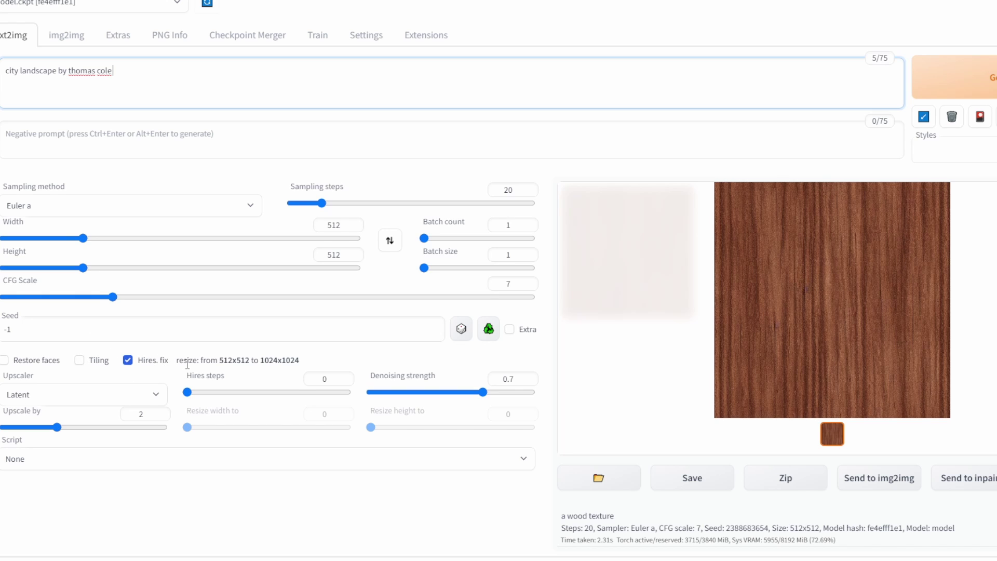
Generate the city landscape with Hires. fix, view the image enlarged and close the enlarged view.
{"action": "left_click", "coordinate": [960, 95]}
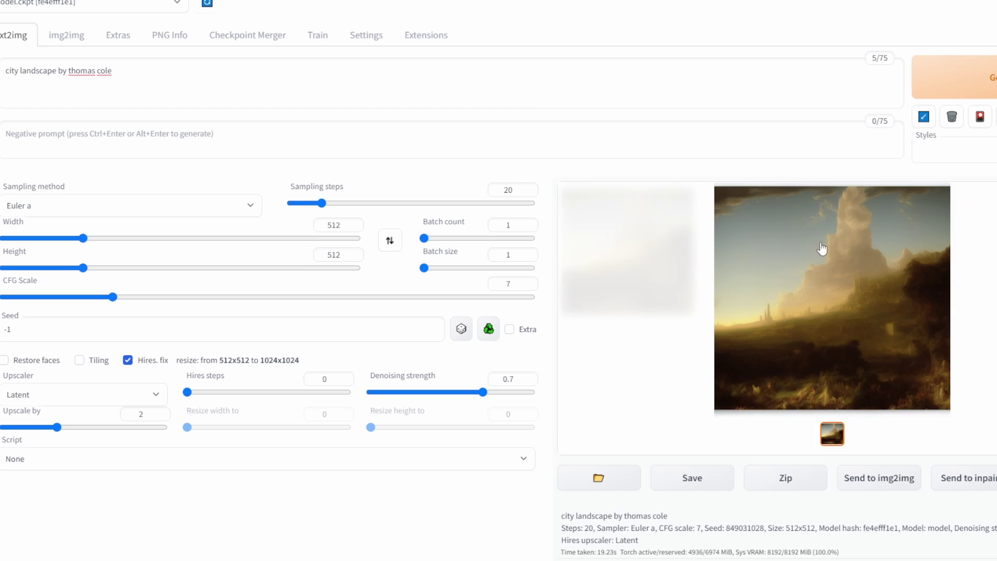
{"action": "left_click", "coordinate": [821, 252]}
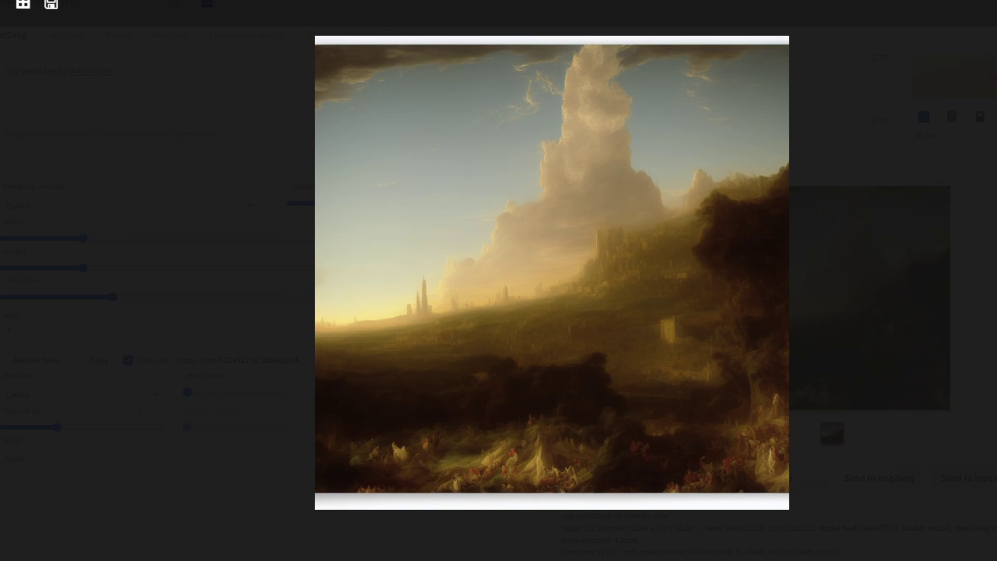
{"action": "left_click", "coordinate": [688, 192]}
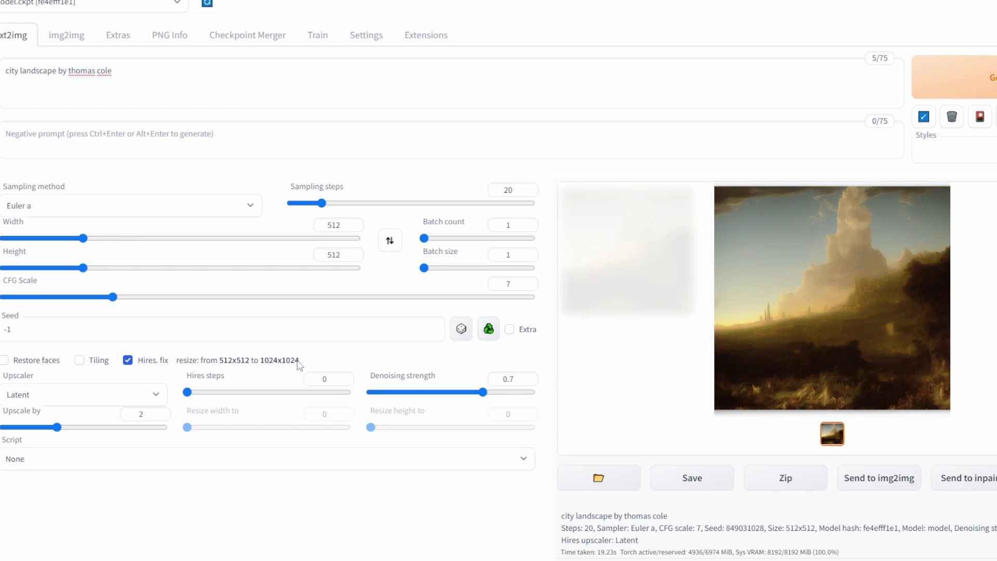
Turn off Hires. fix, generate a new city landscape with the Euler a sampler and open the image in a separate tab.
{"action": "left_click", "coordinate": [129, 361]}
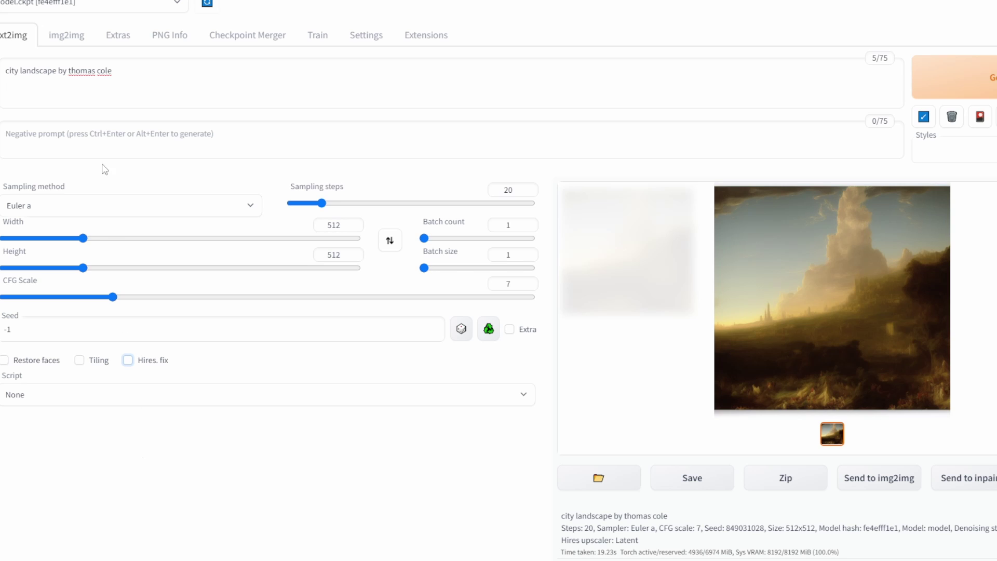
{"action": "left_click", "coordinate": [125, 208]}
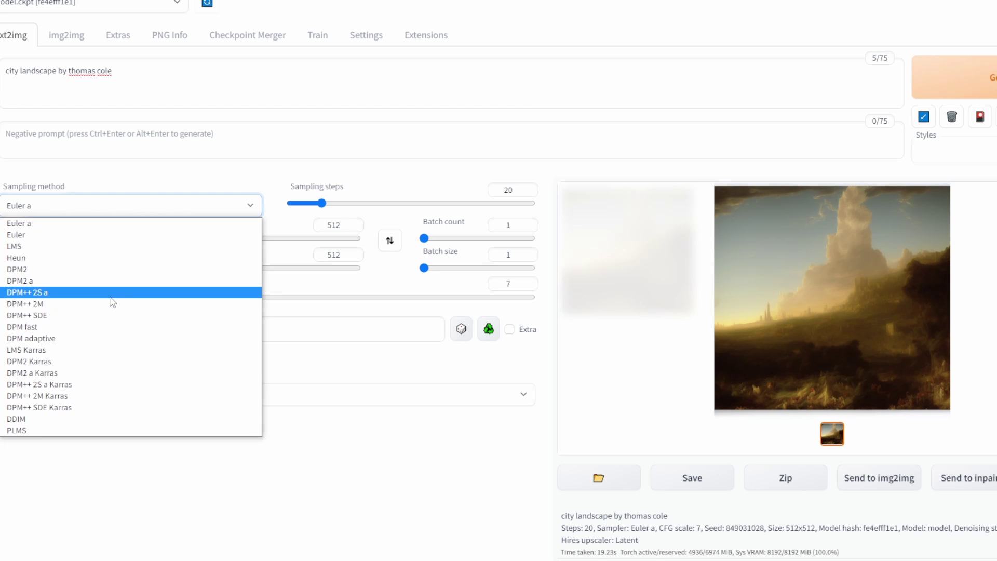
{"action": "left_click", "coordinate": [345, 395]}
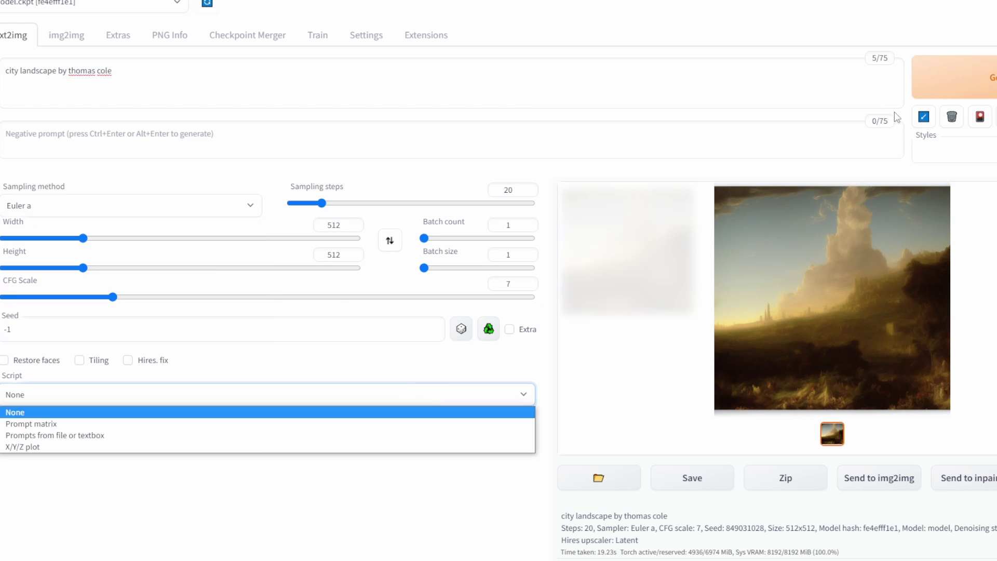
{"action": "left_click", "coordinate": [948, 78]}
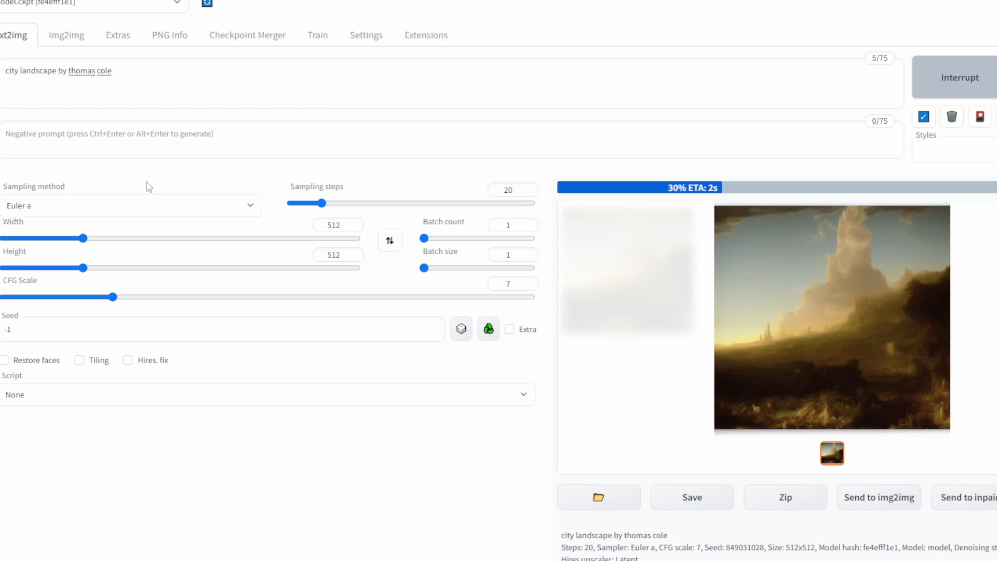
{"action": "right_click", "coordinate": [790, 275]}
{"action": "left_click", "coordinate": [802, 286]}
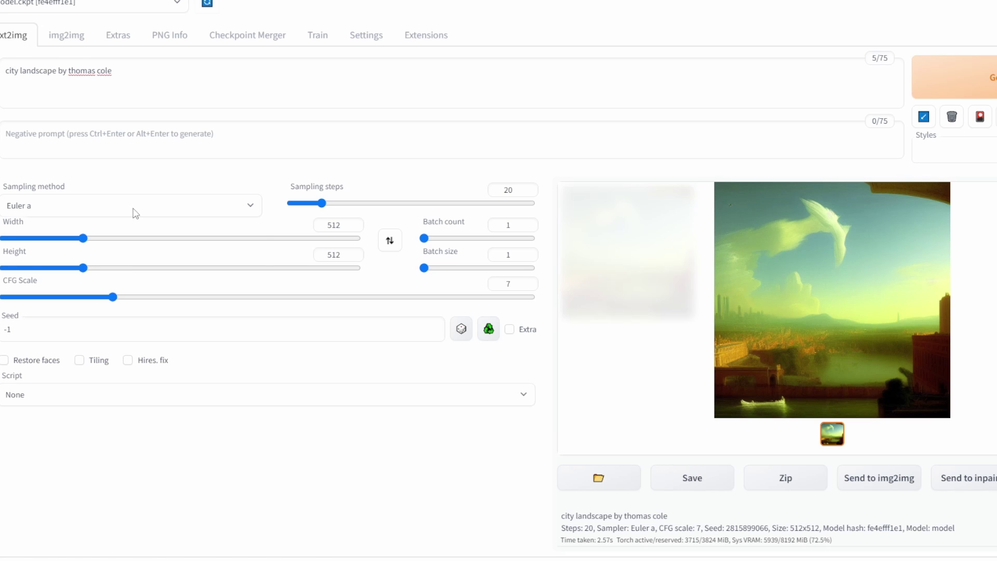
Set the sampling method to DPM++ 2S a Karras, reuse the last image's seed and regenerate the city landscape.
{"action": "left_click", "coordinate": [134, 210]}
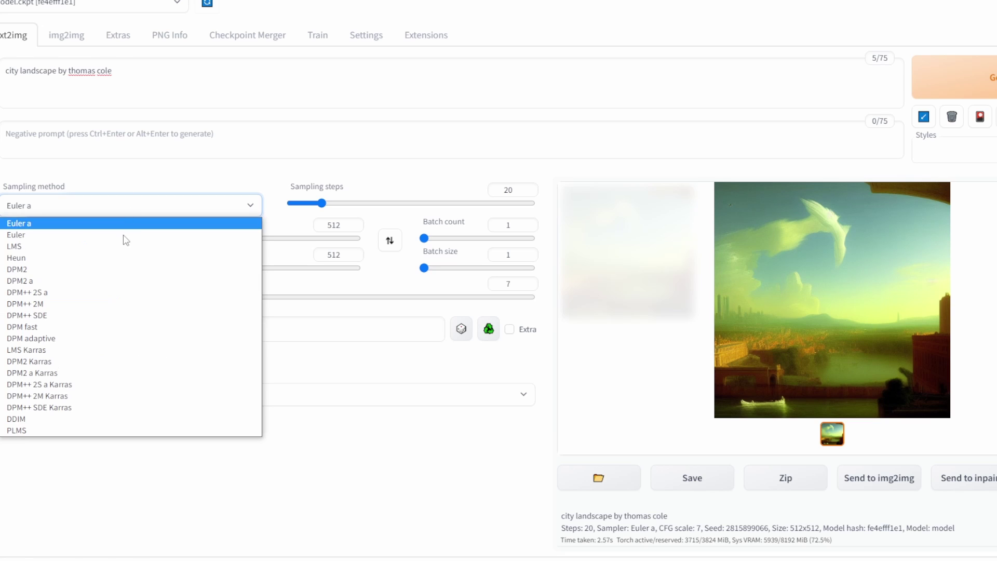
{"action": "left_click", "coordinate": [110, 385]}
{"action": "left_click", "coordinate": [481, 337]}
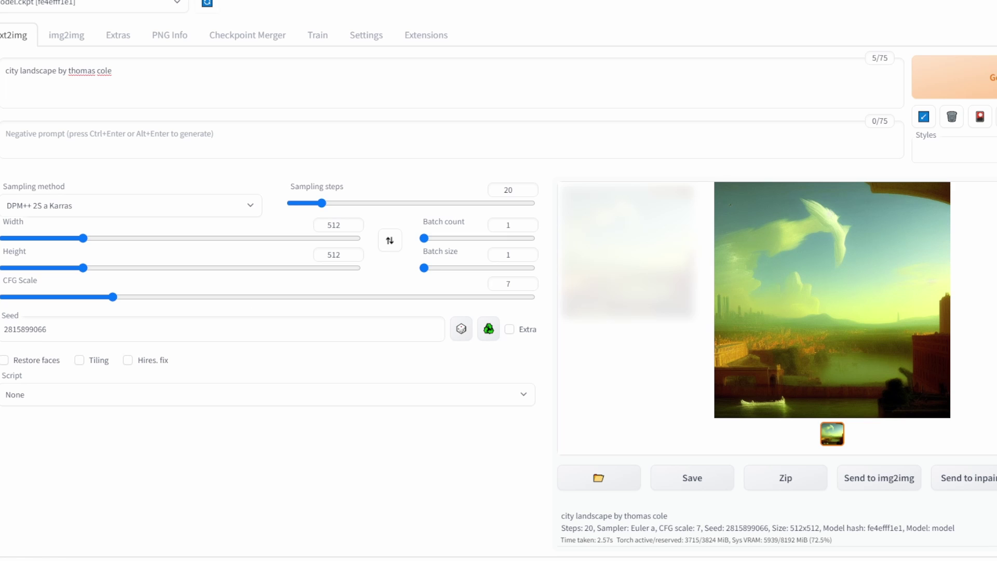
{"action": "left_click", "coordinate": [976, 77]}
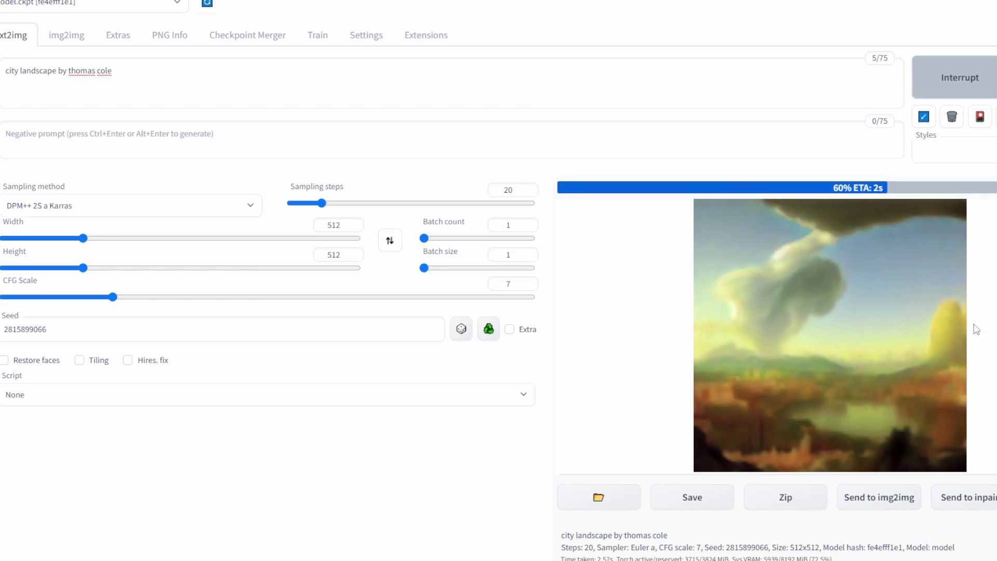
Open the city landscape generated with DPM++ 2S a Karras in a separate tab.
{"action": "left_click", "coordinate": [800, 259]}
{"action": "left_click", "coordinate": [800, 259]}
{"action": "right_click", "coordinate": [845, 264]}
{"action": "left_click", "coordinate": [883, 271]}
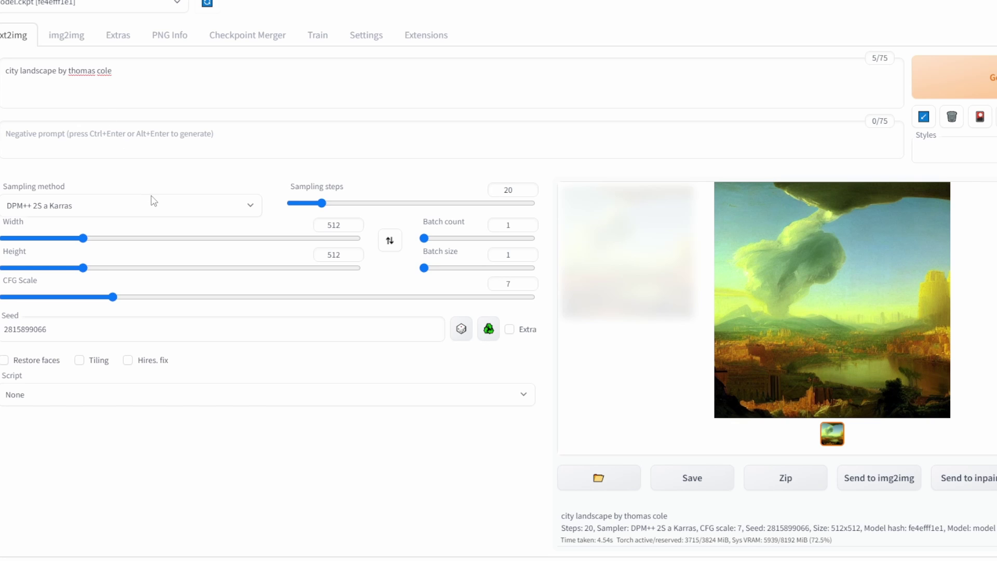
Set the sampling method back to Euler a and reset the seed to random (-1).
{"action": "left_click", "coordinate": [154, 201]}
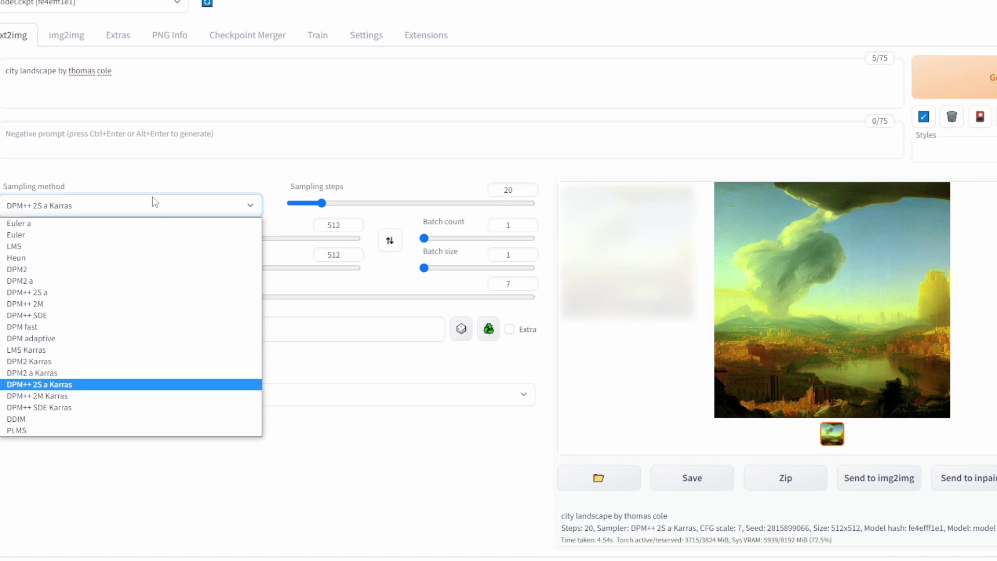
{"action": "left_click", "coordinate": [155, 225]}
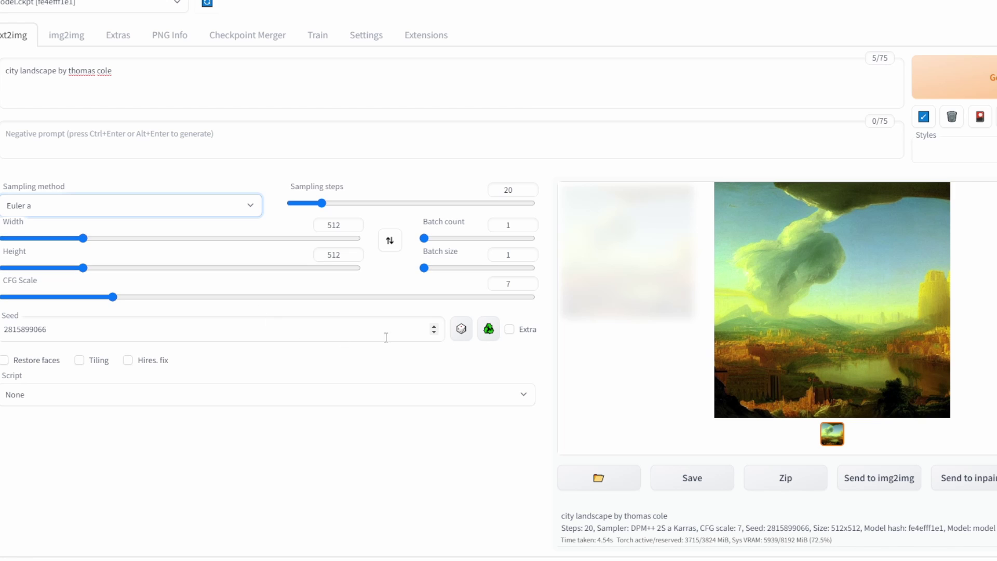
{"action": "left_click", "coordinate": [488, 340]}
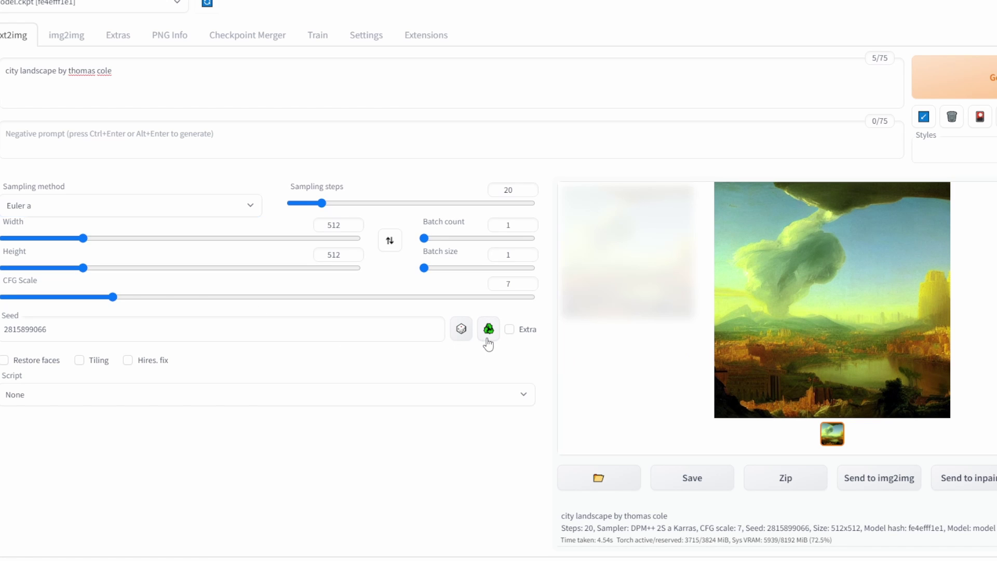
{"action": "left_click", "coordinate": [462, 333]}
Switch to PromptHero, browse the Stable Diffusion images and open the portrait of the old coal miner.
{"action": "left_click", "coordinate": [172, 1]}
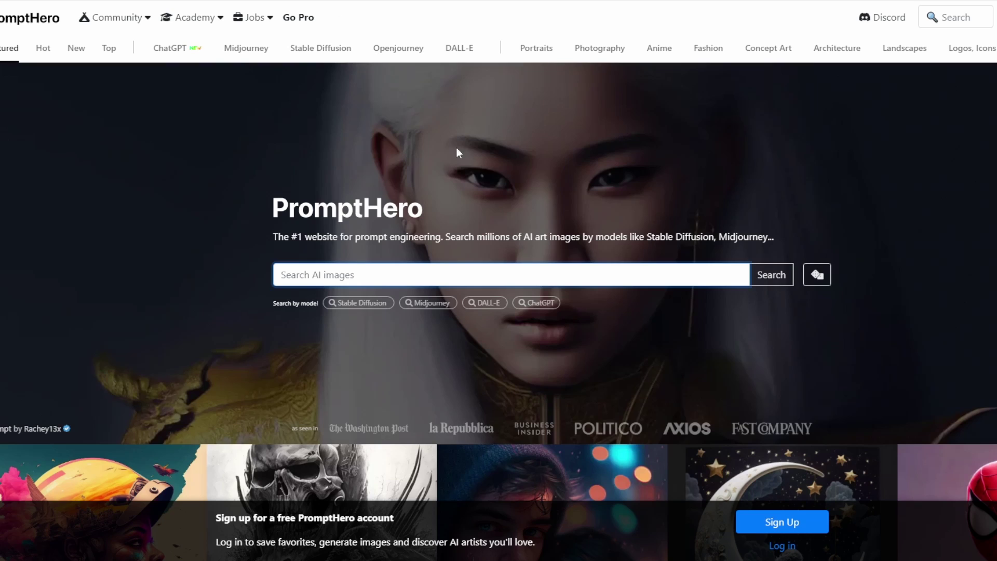
{"action": "left_click", "coordinate": [353, 306]}
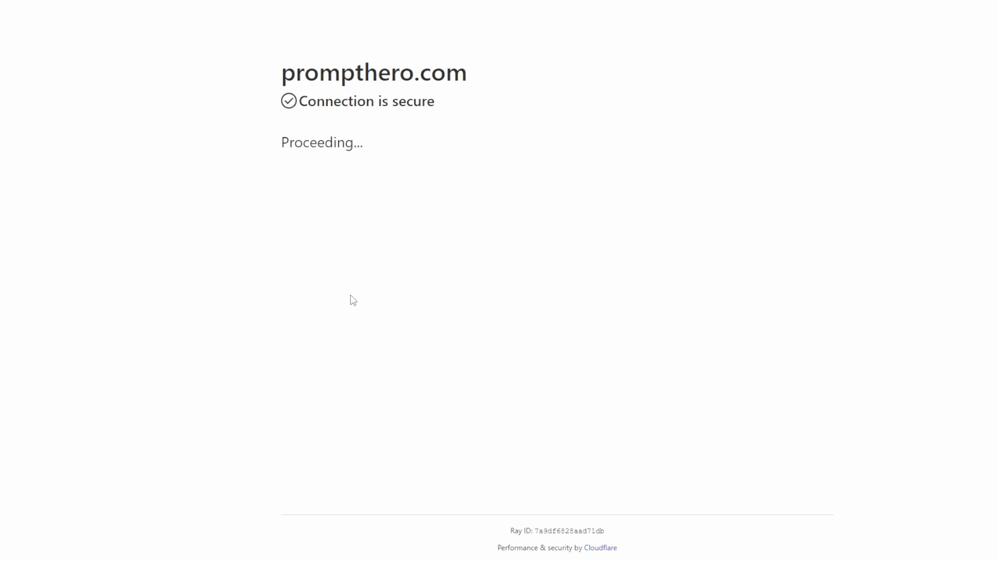
{"action": "scroll", "coordinate": [546, 231], "scroll_direction": "down", "scroll_amount": 3}
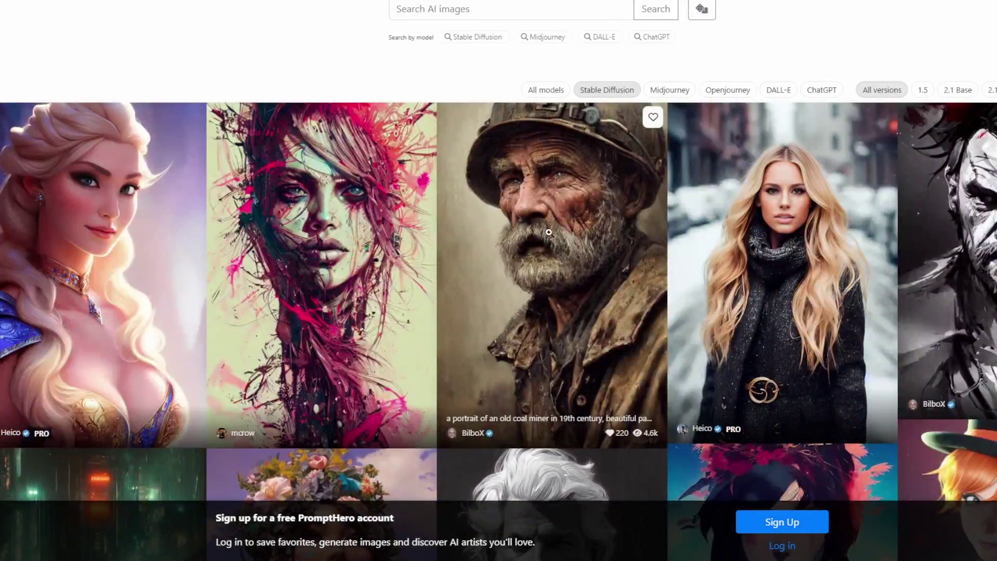
{"action": "scroll", "coordinate": [547, 230], "scroll_direction": "down", "scroll_amount": 5}
{"action": "scroll", "coordinate": [650, 347], "scroll_direction": "down", "scroll_amount": 1}
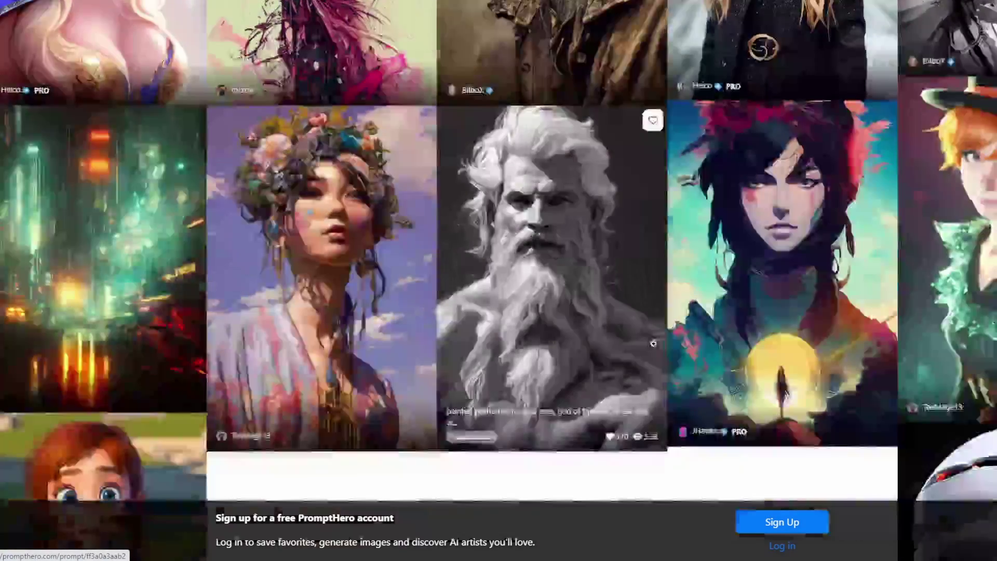
{"action": "scroll", "coordinate": [517, 139], "scroll_direction": "up", "scroll_amount": 4}
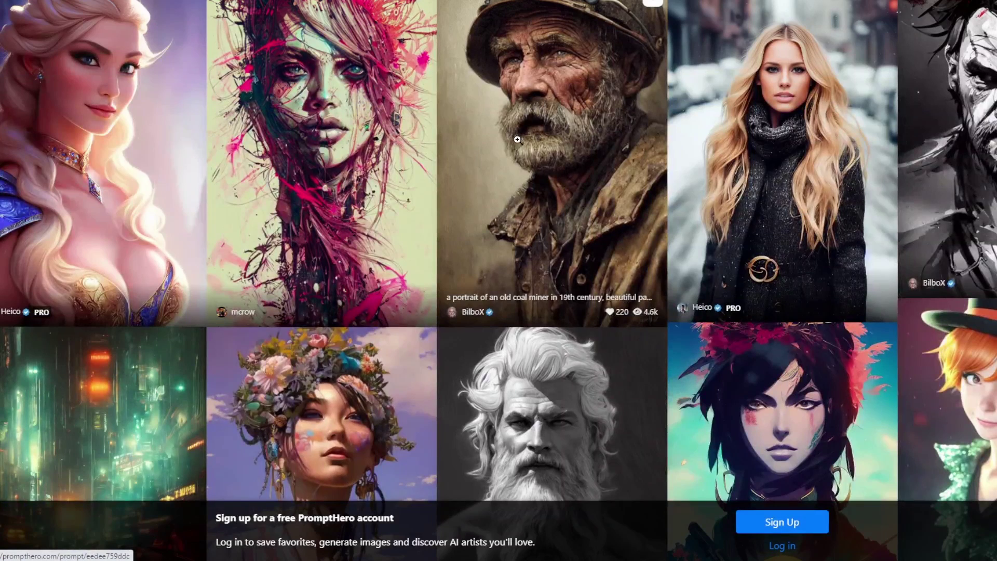
{"action": "left_click", "coordinate": [517, 139]}
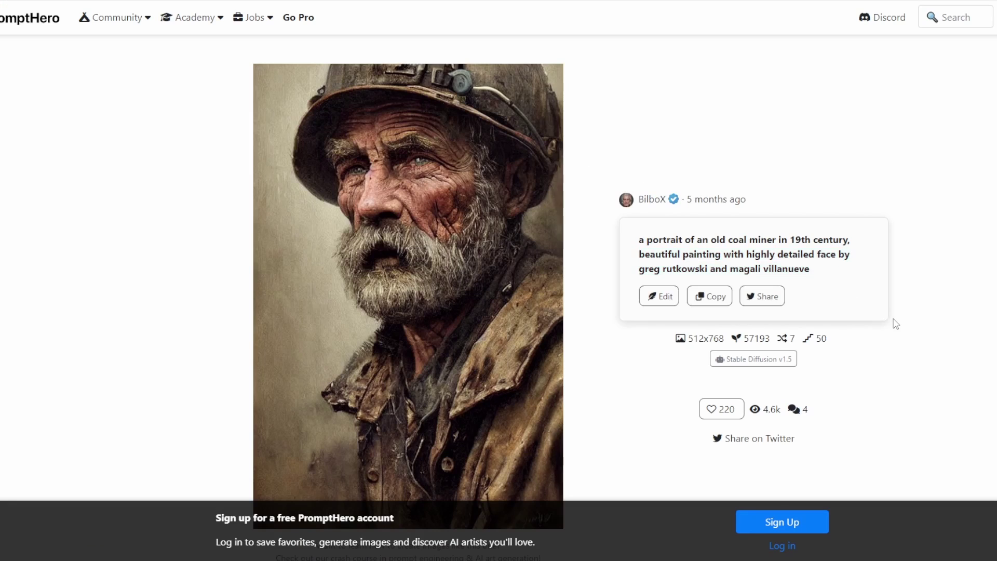
Copy the coal miner image's full prompt from PromptHero and replace the city landscape prompt in Stable Diffusion with it.
{"action": "left_click_drag", "start_coordinate": [811, 271], "coordinate": [640, 238]}
{"action": "key", "text": "ctrl+c"}
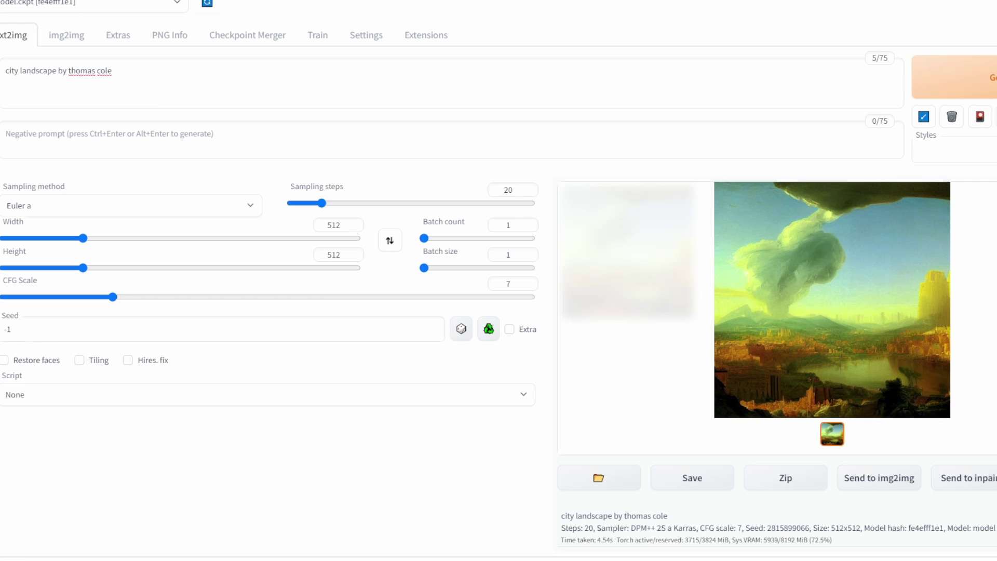
{"action": "left_click", "coordinate": [100, 65]}
{"action": "key", "text": "ctrl+a"}
{"action": "key", "text": "ctrl+v"}
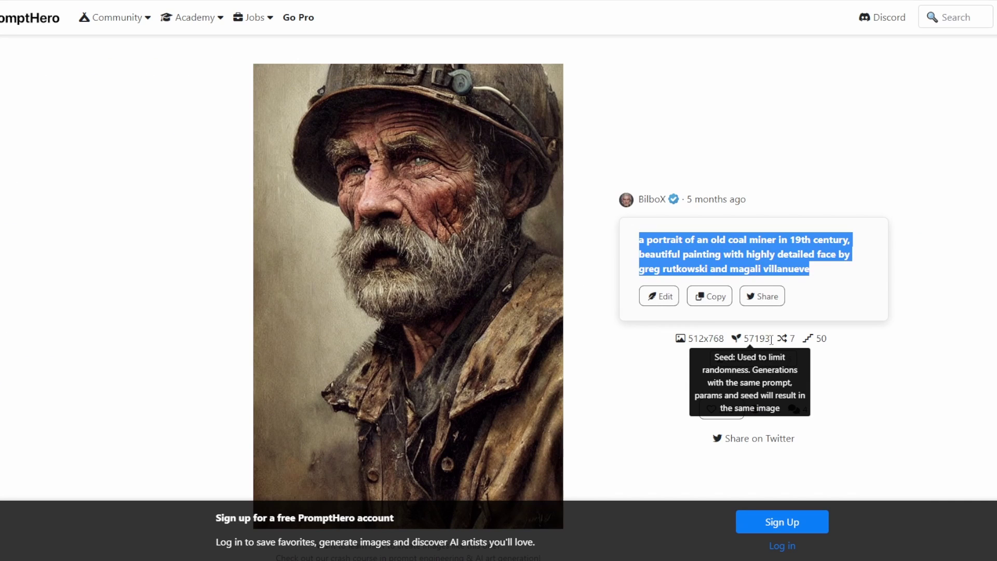
Copy the coal miner image's seed 57193 from PromptHero and enter it as the seed in Stable Diffusion.
{"action": "left_click_drag", "start_coordinate": [771, 339], "coordinate": [744, 338]}
{"action": "key", "text": "ctrl+c"}
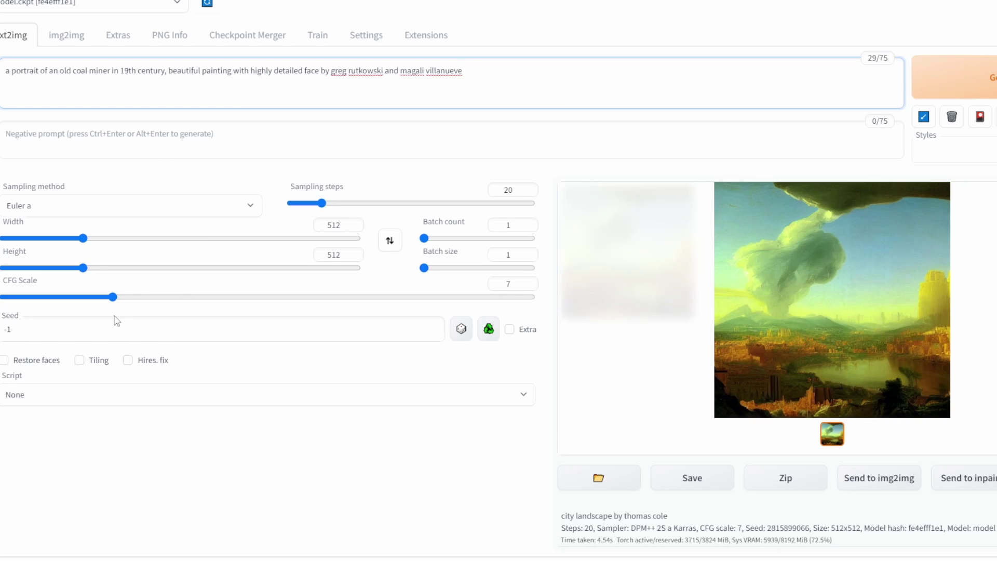
{"action": "left_click", "coordinate": [94, 338]}
{"action": "key", "text": "ctrl+a"}
{"action": "key", "text": "ctrl+v"}
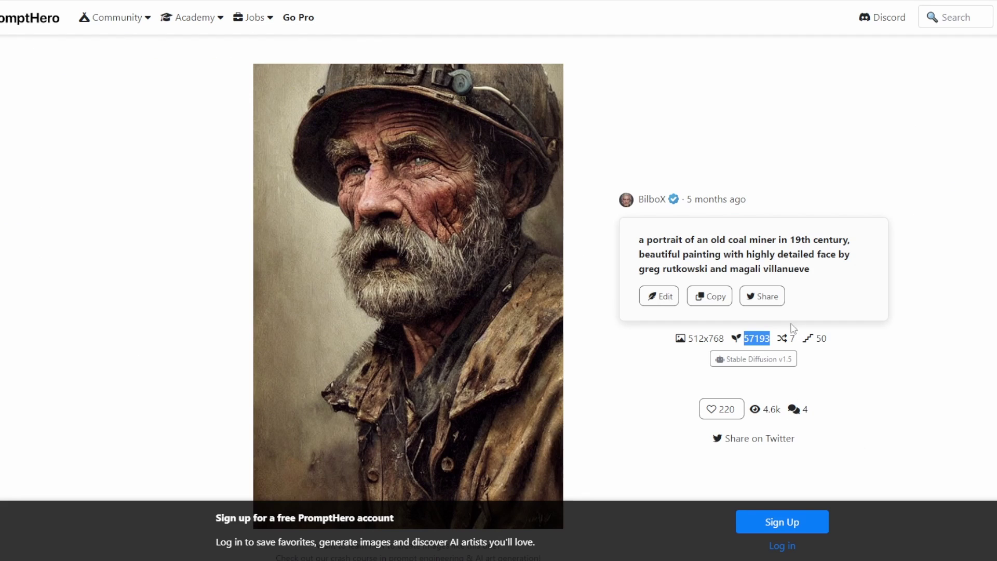
Match the coal miner image's remaining settings by setting the sampling steps to 50 and the height to 768.
{"action": "mouse_move", "coordinate": [791, 339]}
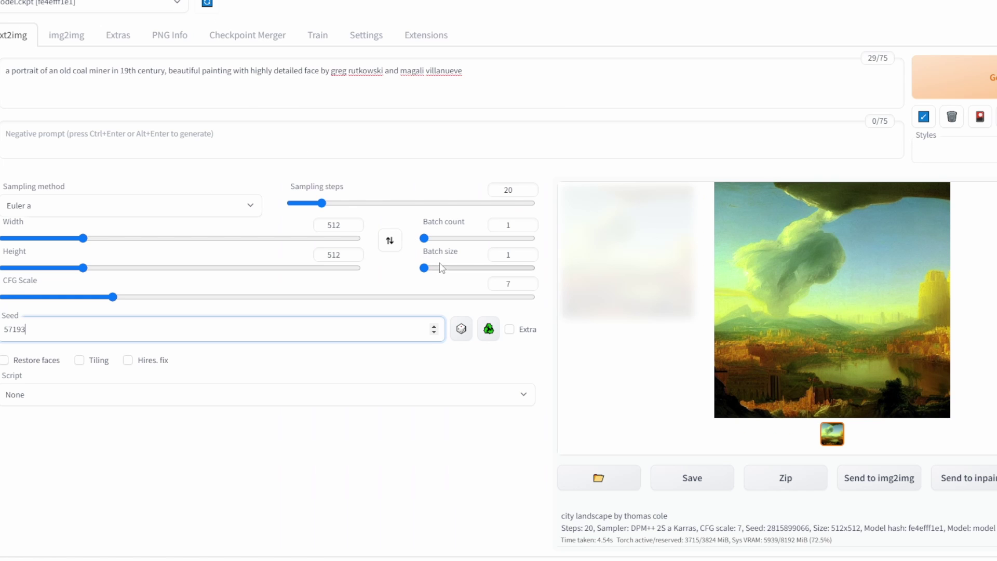
{"action": "left_click_drag", "start_coordinate": [322, 203], "coordinate": [371, 203]}
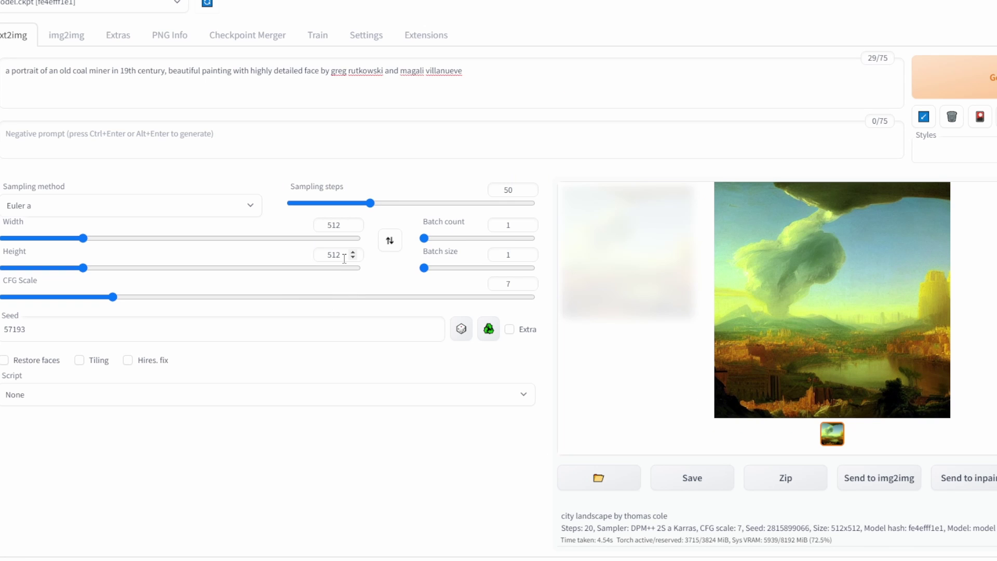
{"action": "left_click_drag", "start_coordinate": [344, 258], "coordinate": [283, 245]}
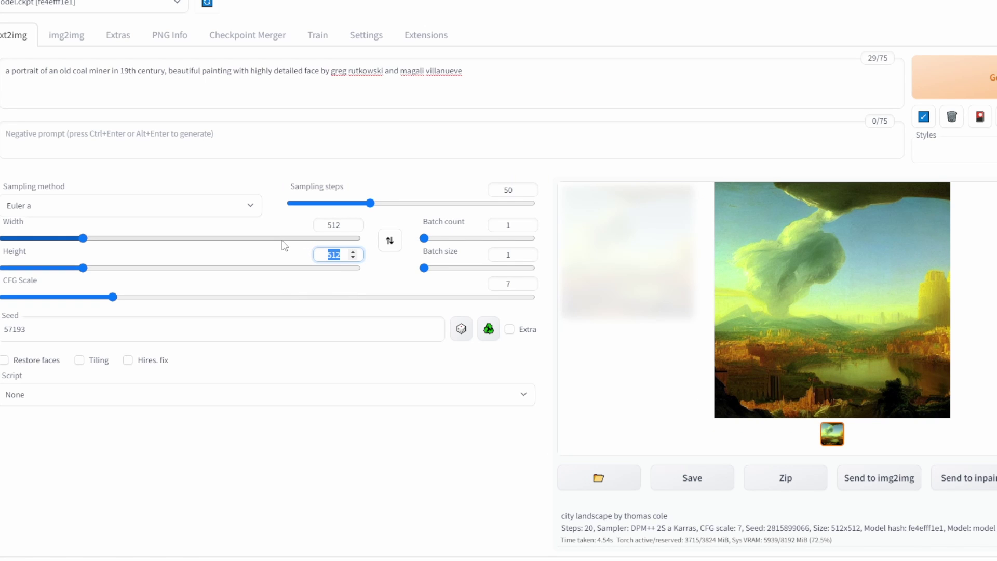
{"action": "type", "text": "768"}
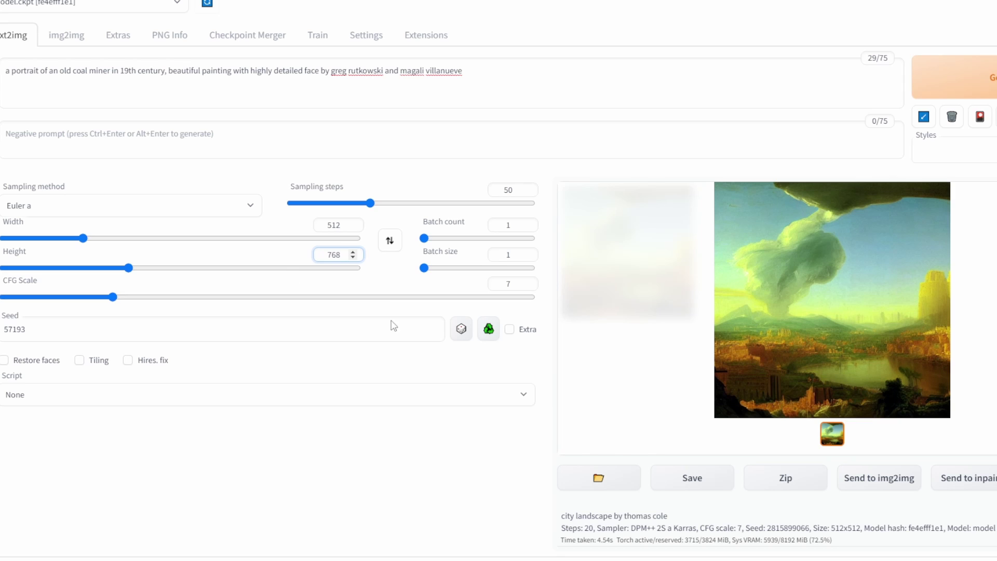
Generate the coal miner portrait and view the resulting image enlarged.
{"action": "left_click", "coordinate": [956, 86]}
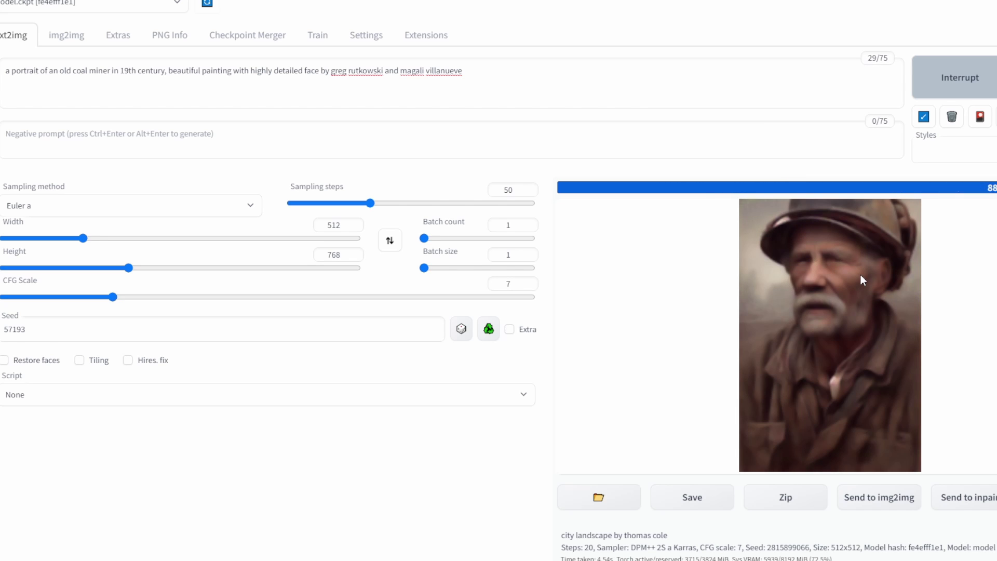
{"action": "left_click", "coordinate": [814, 283]}
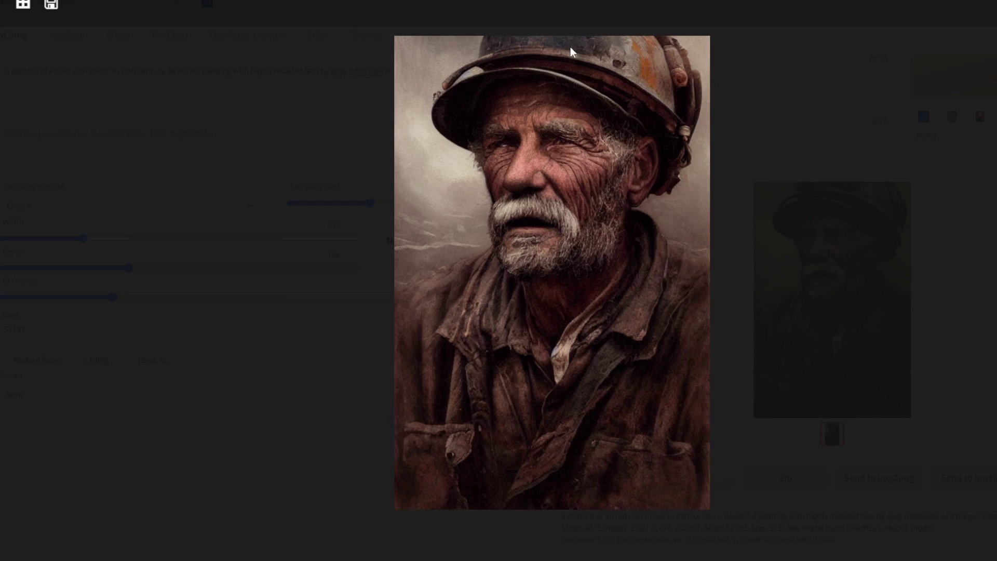